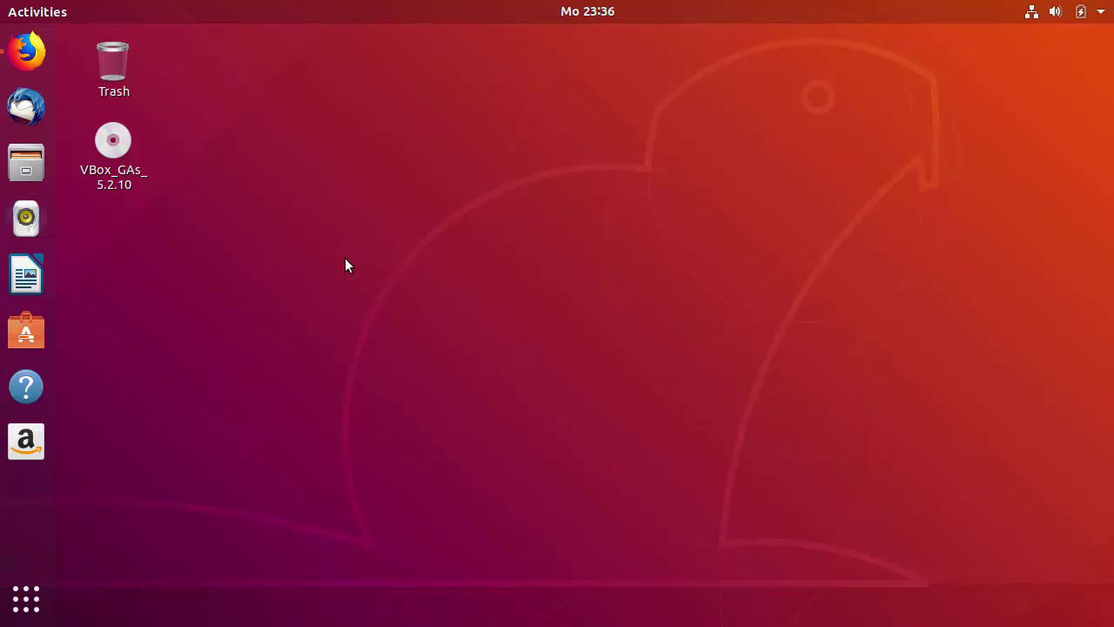
# - Open the official jenkins.io site from the Google search results for jenkins
pyautogui.click(35, 54)
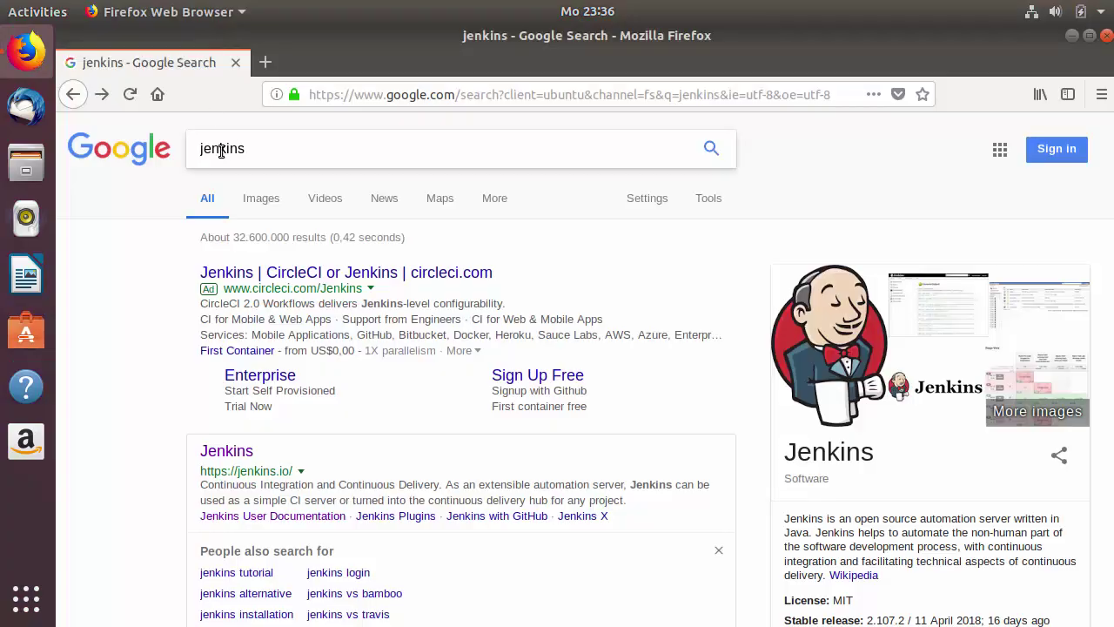
pyautogui.scroll(-3, 154, 275)
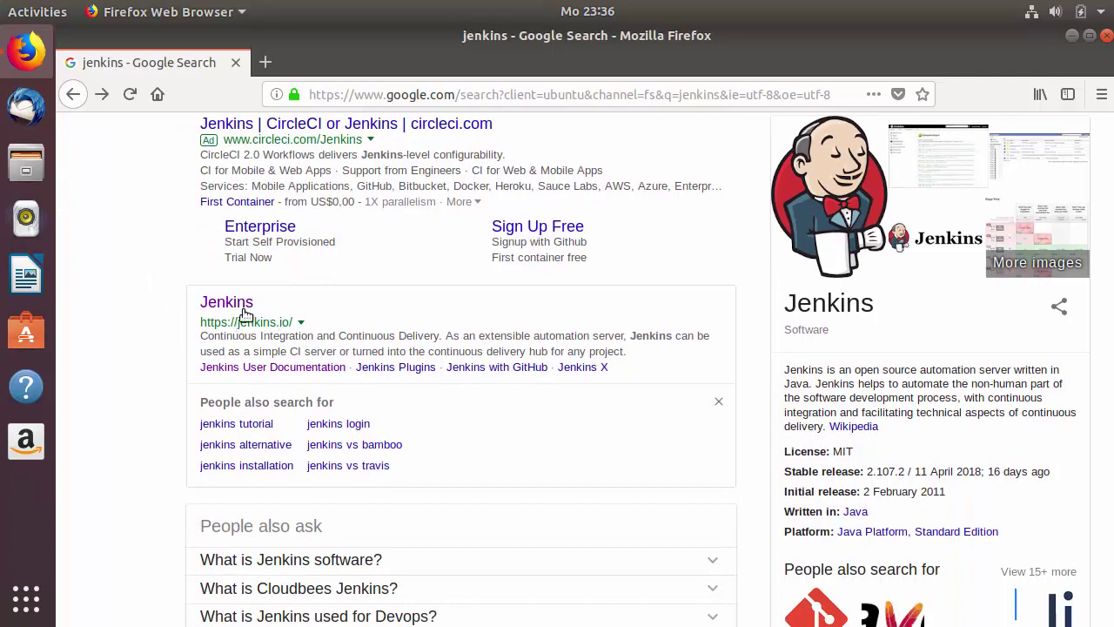
pyautogui.click(235, 309)
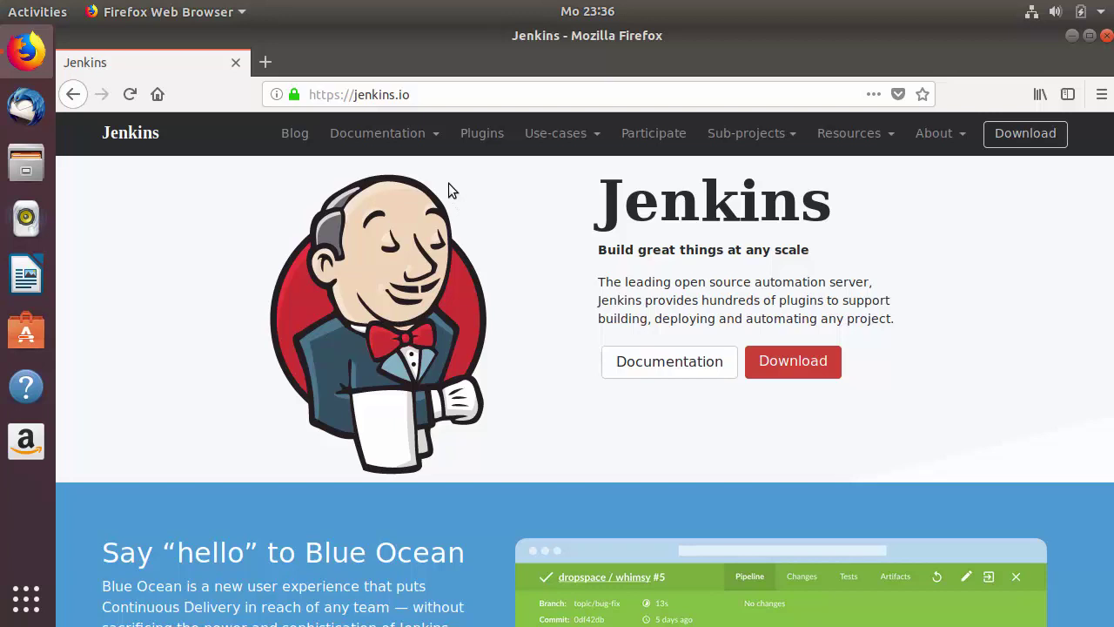
# - Go through Documentation > Use Jenkins to the Installing Jenkins page of the User Handbook
pyautogui.click(436, 139)
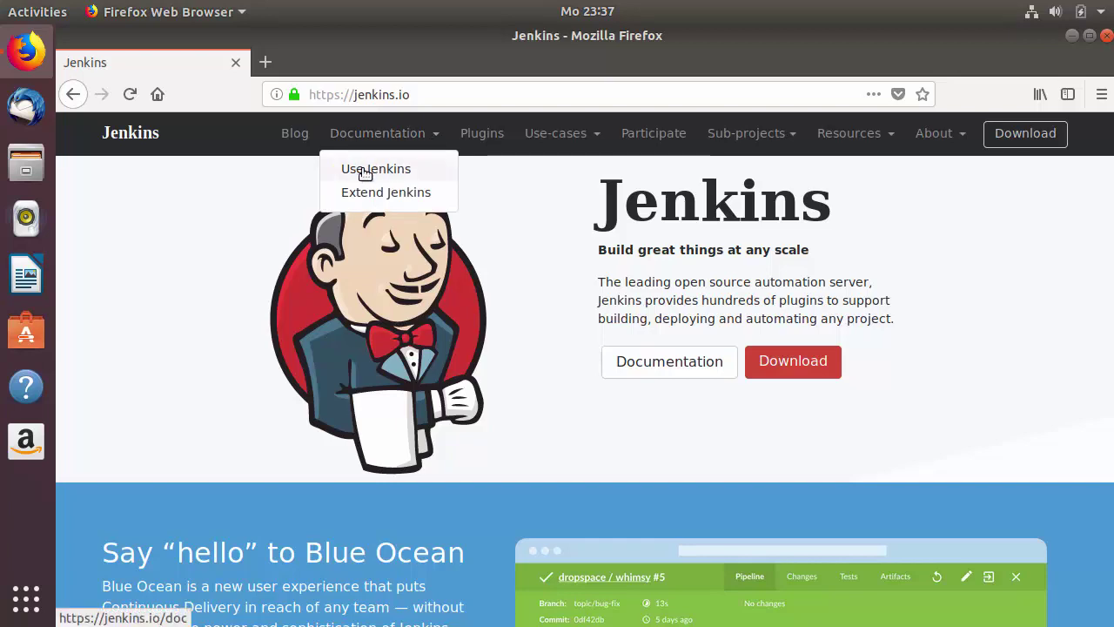
pyautogui.click(365, 174)
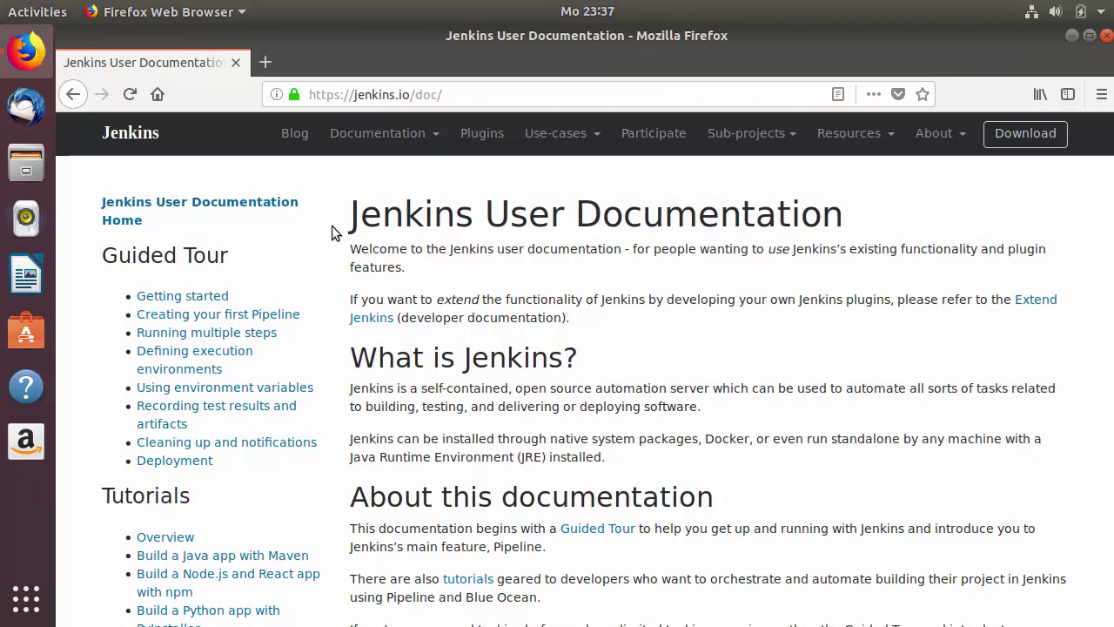
pyautogui.scroll(-6, 330, 232)
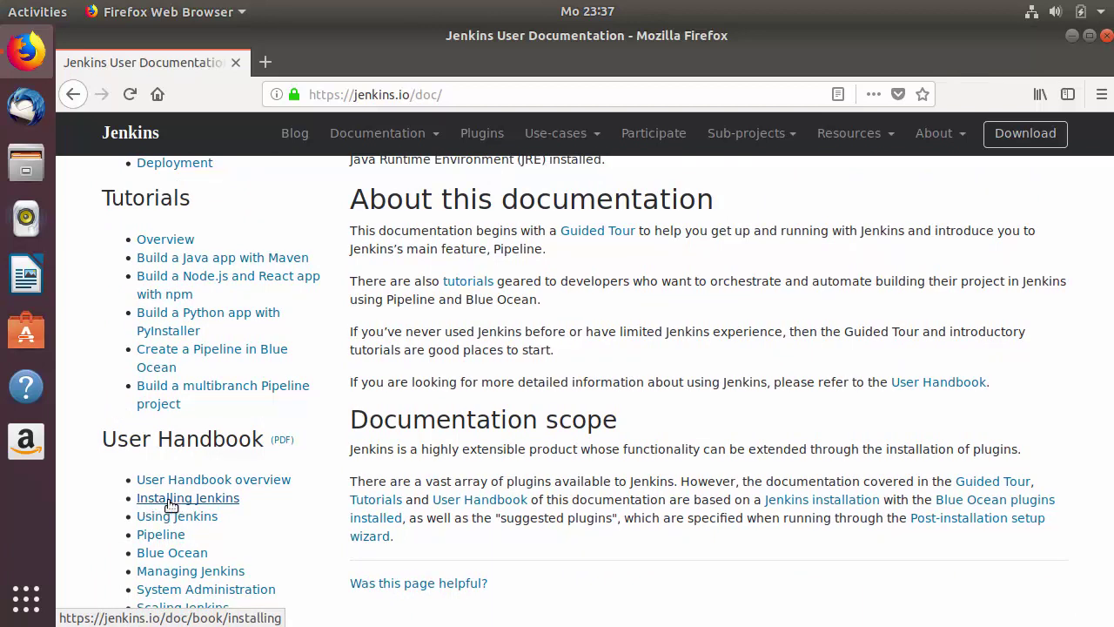
pyautogui.click(172, 505)
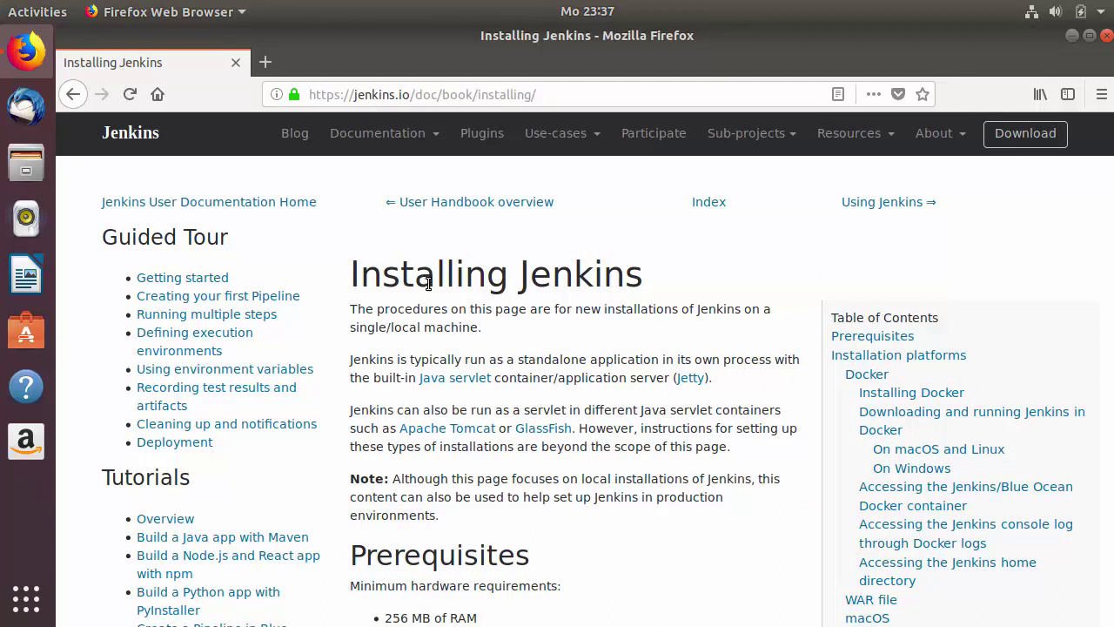
# - Scroll to Prerequisites and highlight the 256 MB / 1 GB+ RAM and Java 8 requirements
pyautogui.click(562, 98)
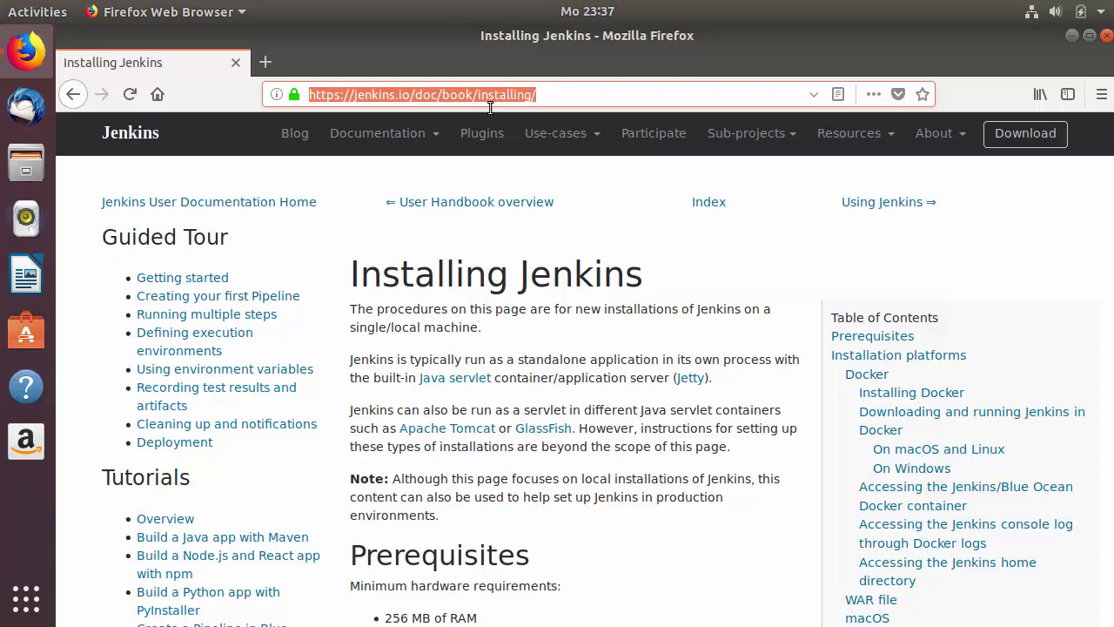
pyautogui.click(487, 297)
pyautogui.scroll(-5, 488, 298)
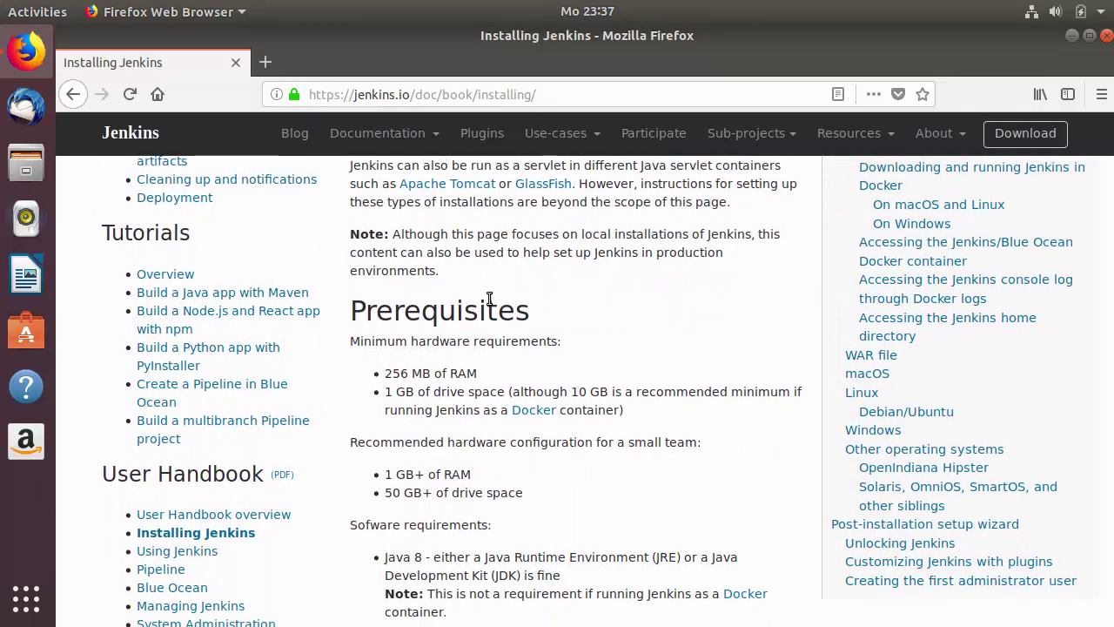
pyautogui.scroll(-2, 477, 292)
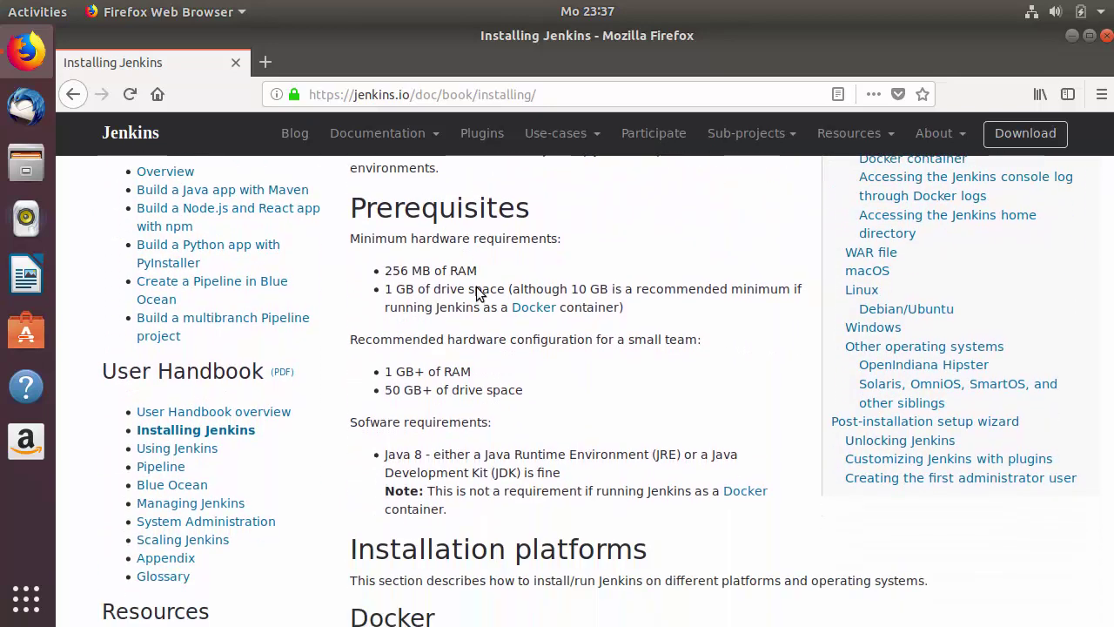
pyautogui.moveTo(381, 270); pyautogui.dragTo(669, 396)
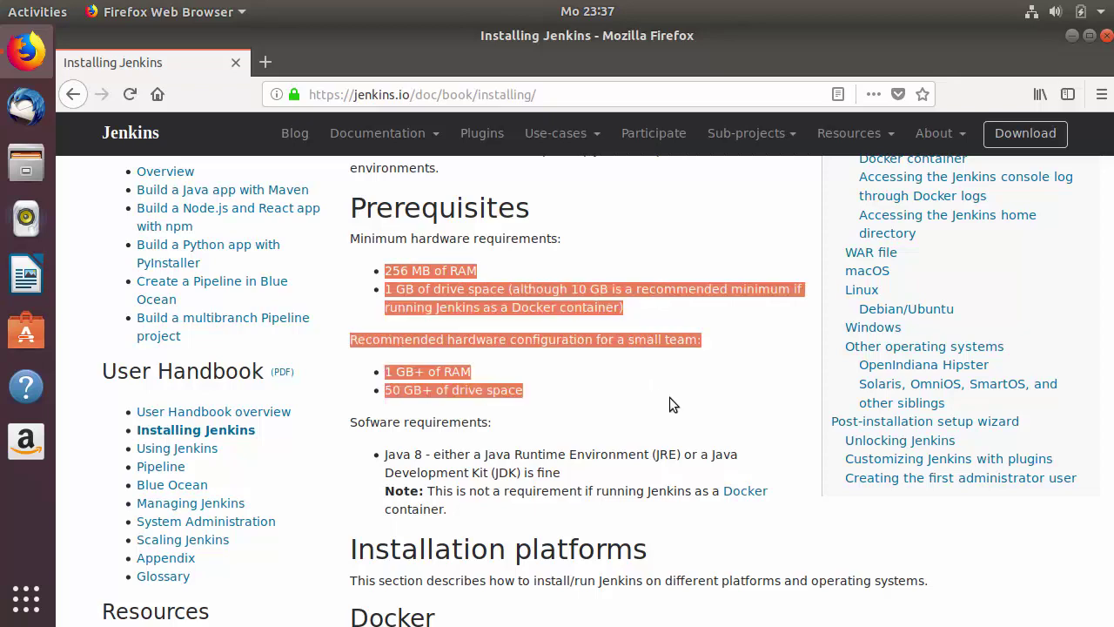
pyautogui.scroll(-2, 632, 358)
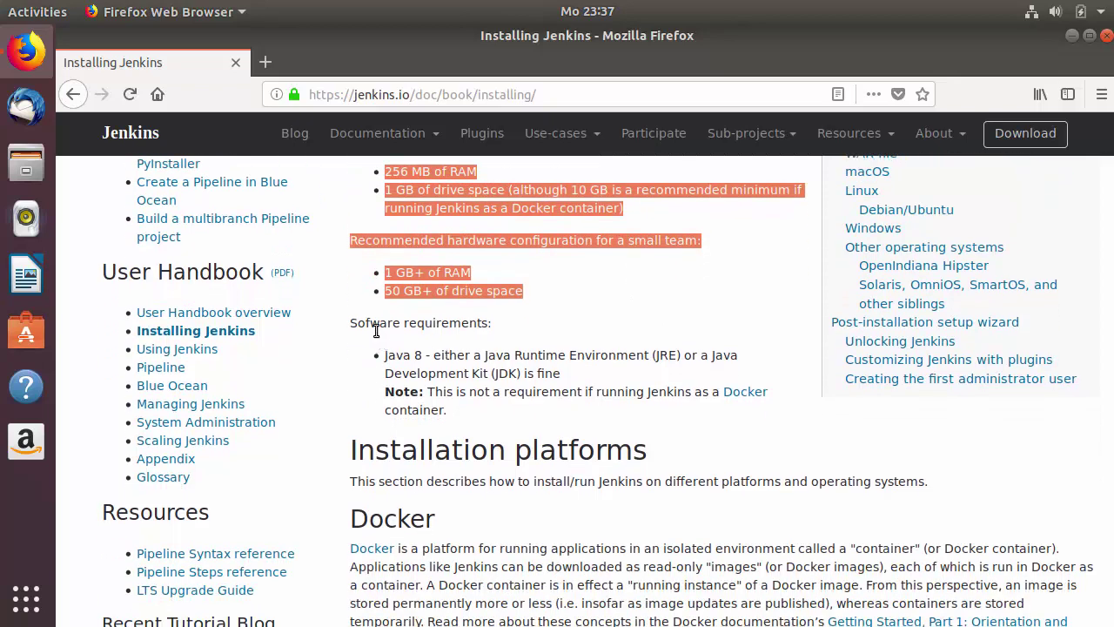
pyautogui.click(416, 357)
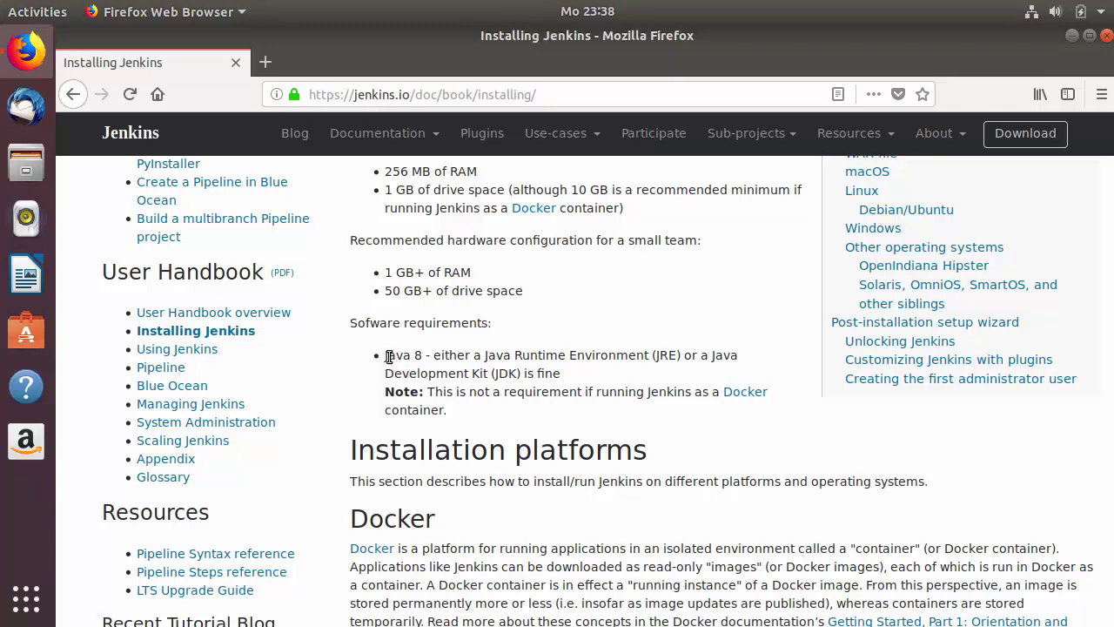
# - Scroll to Linux > Debian/Ubuntu and highlight the wget, apt-key and apt-get install jenkins commands
pyautogui.scroll(-1, 468, 371)
pyautogui.scroll(-5, 468, 370)
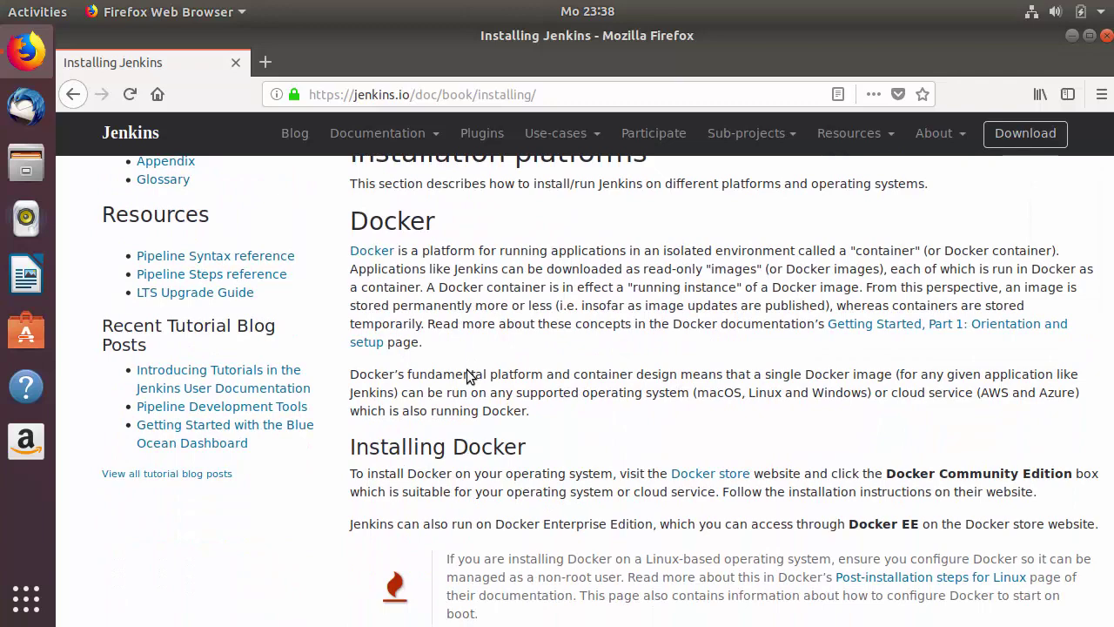
pyautogui.scroll(-5, 468, 374)
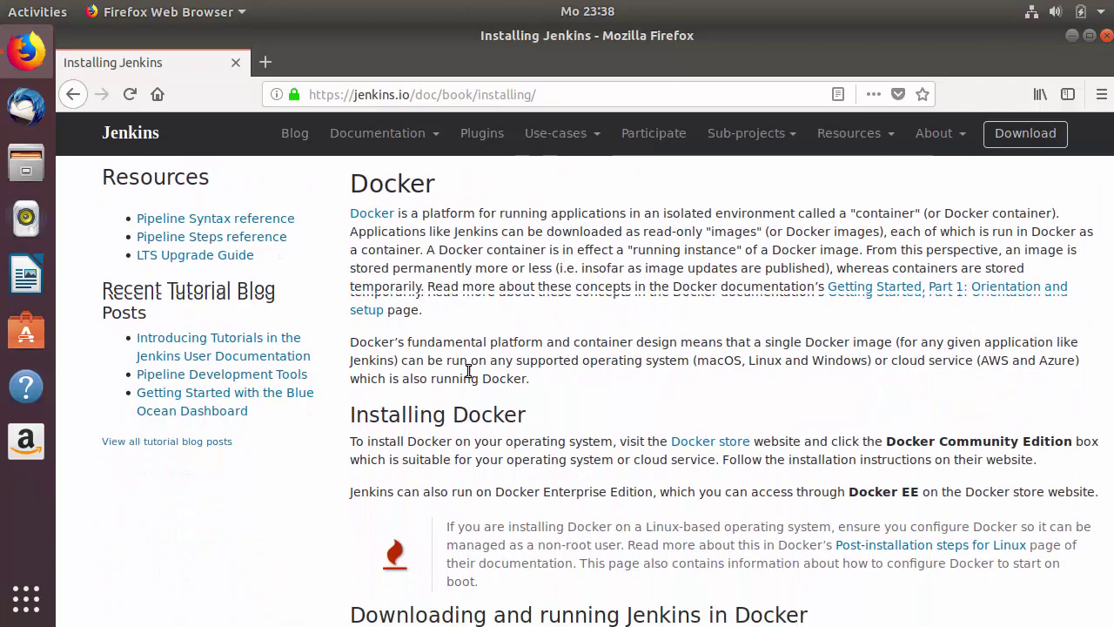
pyautogui.scroll(-13, 468, 373)
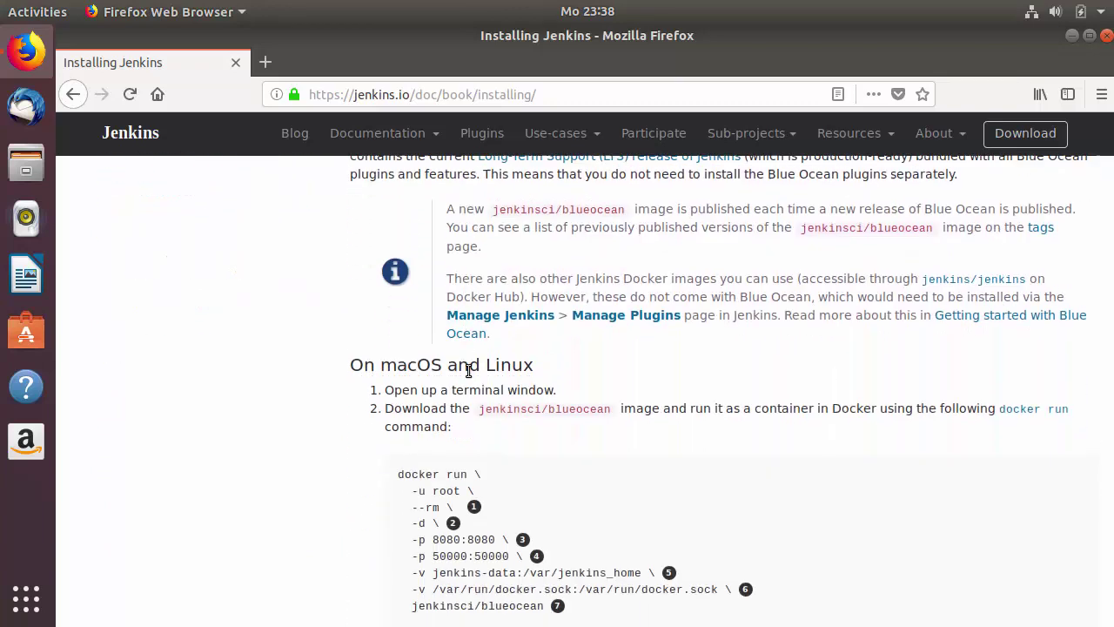
pyautogui.scroll(-12, 468, 374)
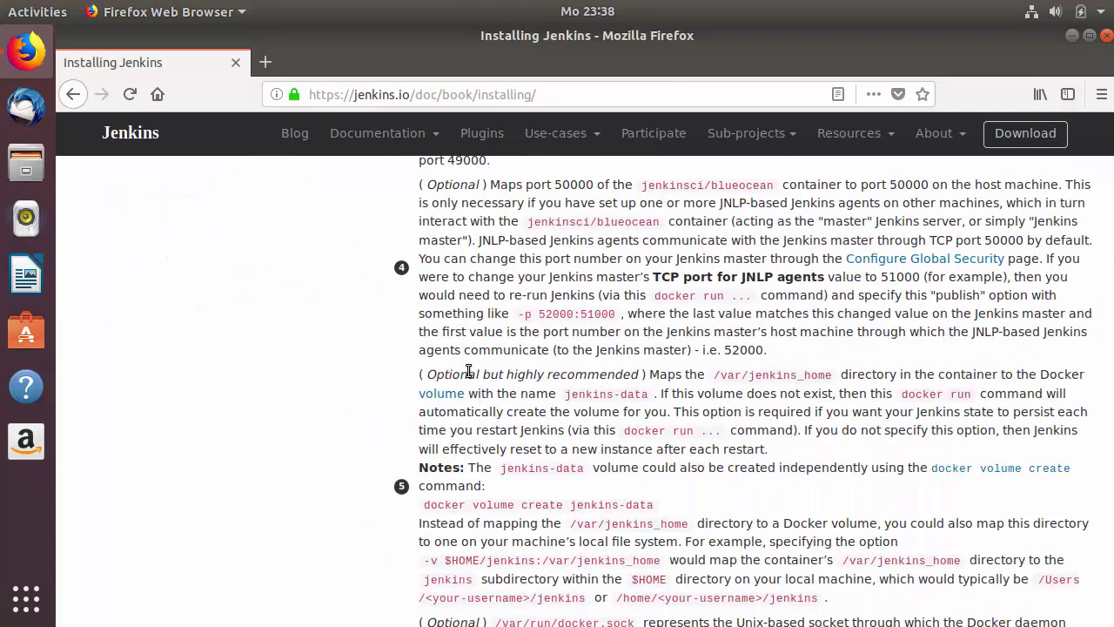
pyautogui.scroll(-6, 469, 374)
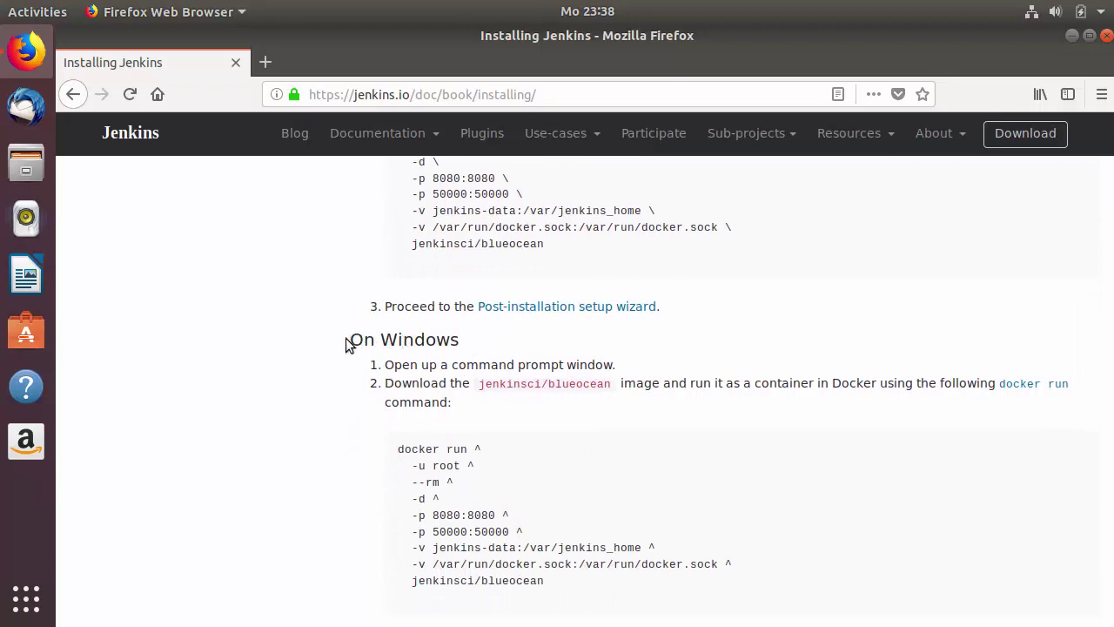
pyautogui.scroll(-5, 409, 345)
pyautogui.scroll(-9, 412, 348)
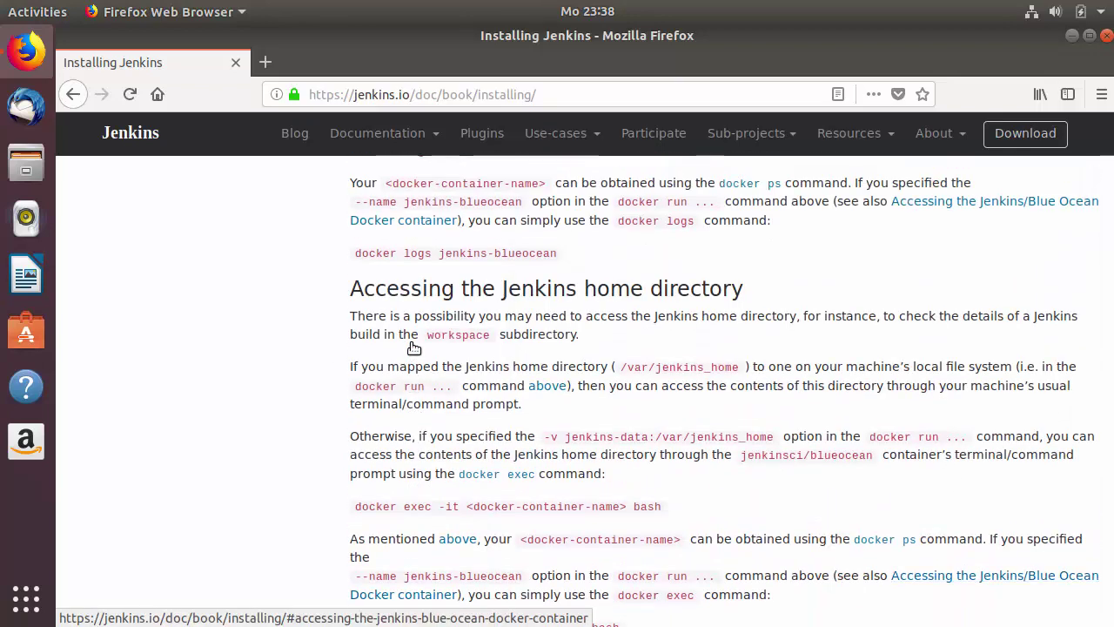
pyautogui.scroll(-5, 412, 315)
pyautogui.scroll(-15, 413, 313)
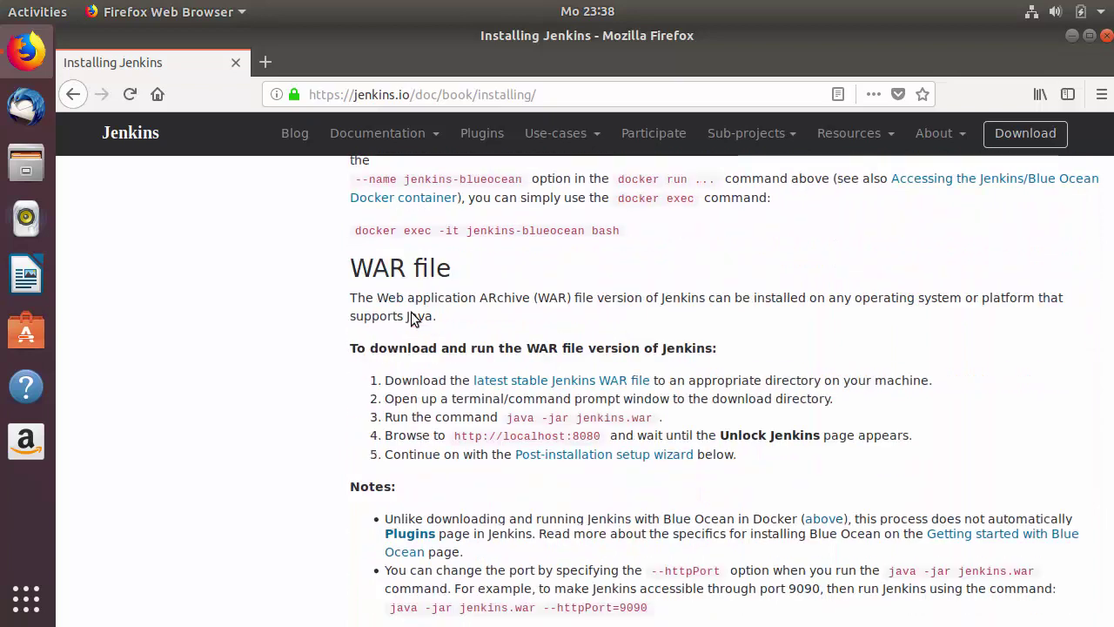
pyautogui.scroll(-2, 410, 311)
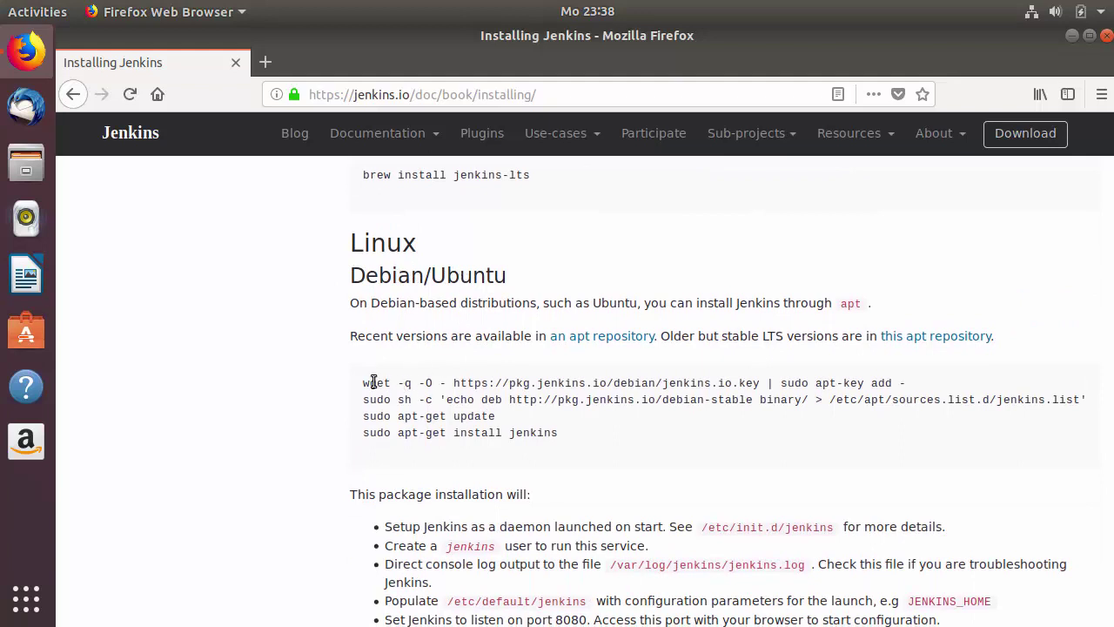
pyautogui.moveTo(364, 383); pyautogui.dragTo(549, 431)
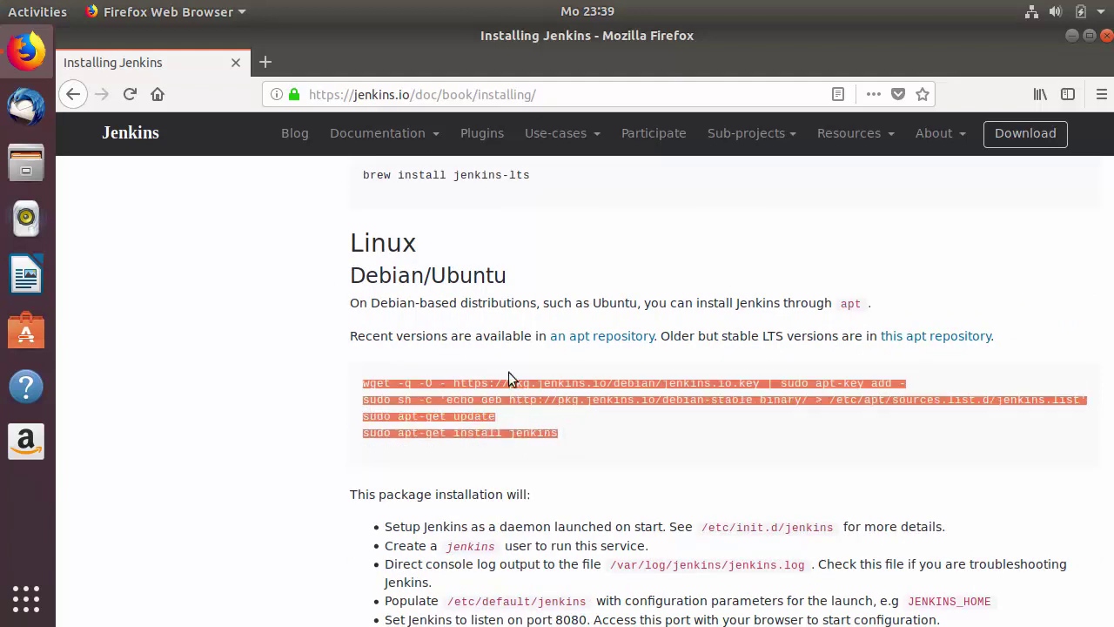
pyautogui.click(532, 397)
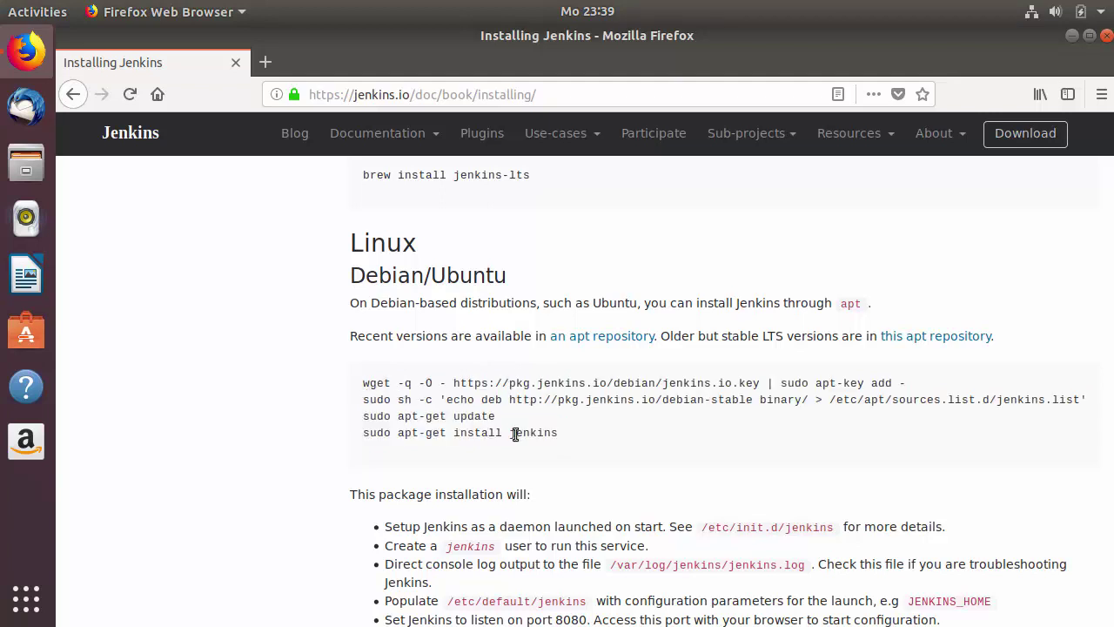
# - Minimize Firefox and open a Terminal window with Ctrl+Alt+T
pyautogui.click(1071, 36)
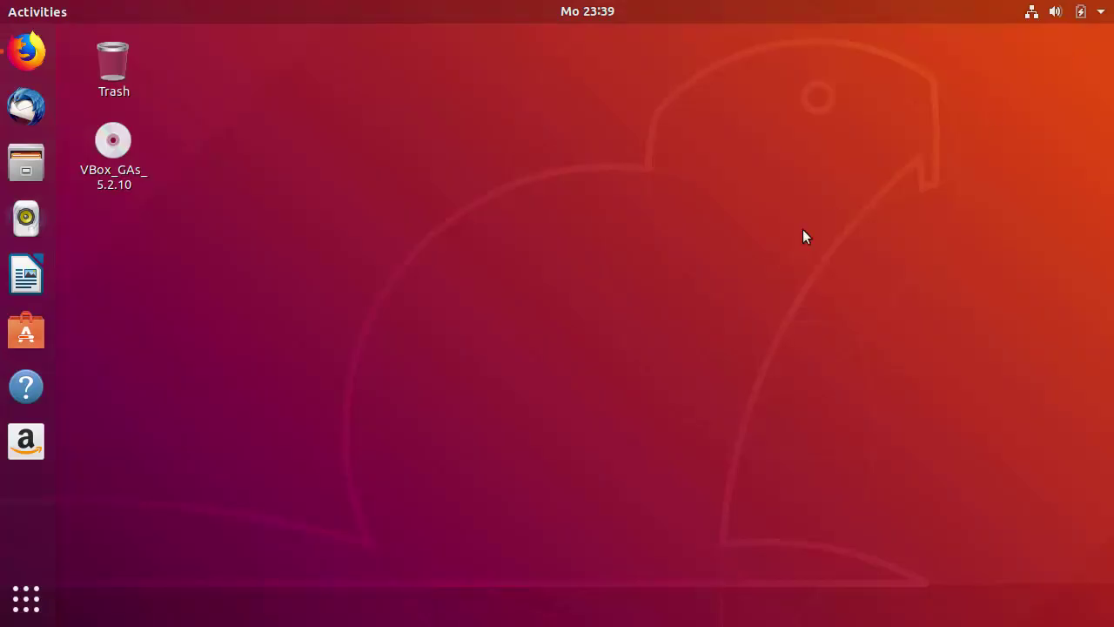
pyautogui.hotkey('ctrl', 'alt', 't')
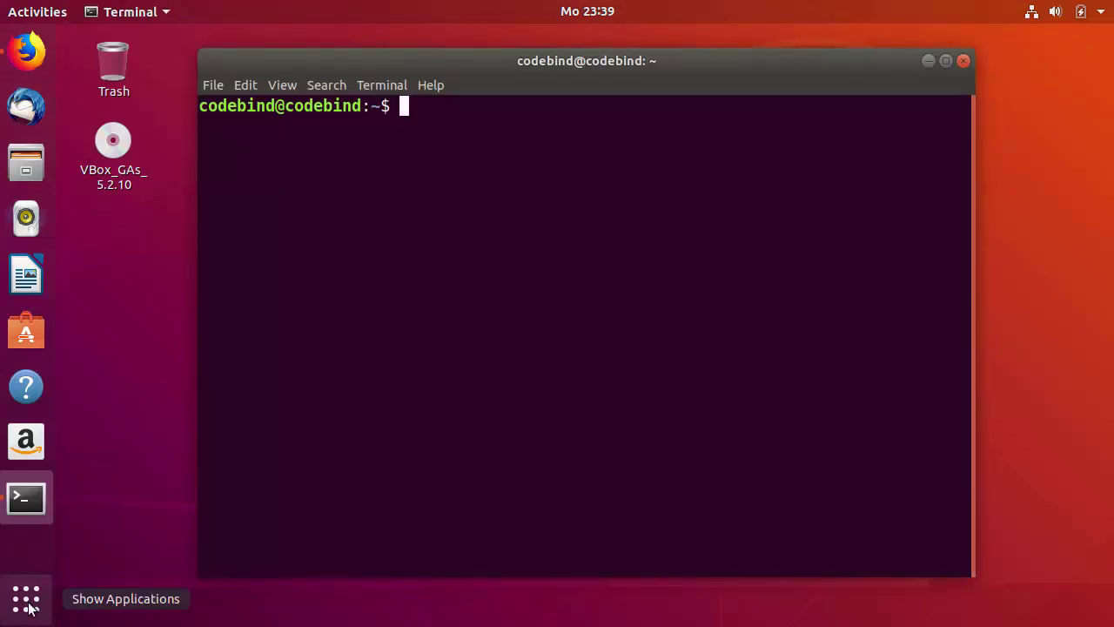
pyautogui.click(49, 581)
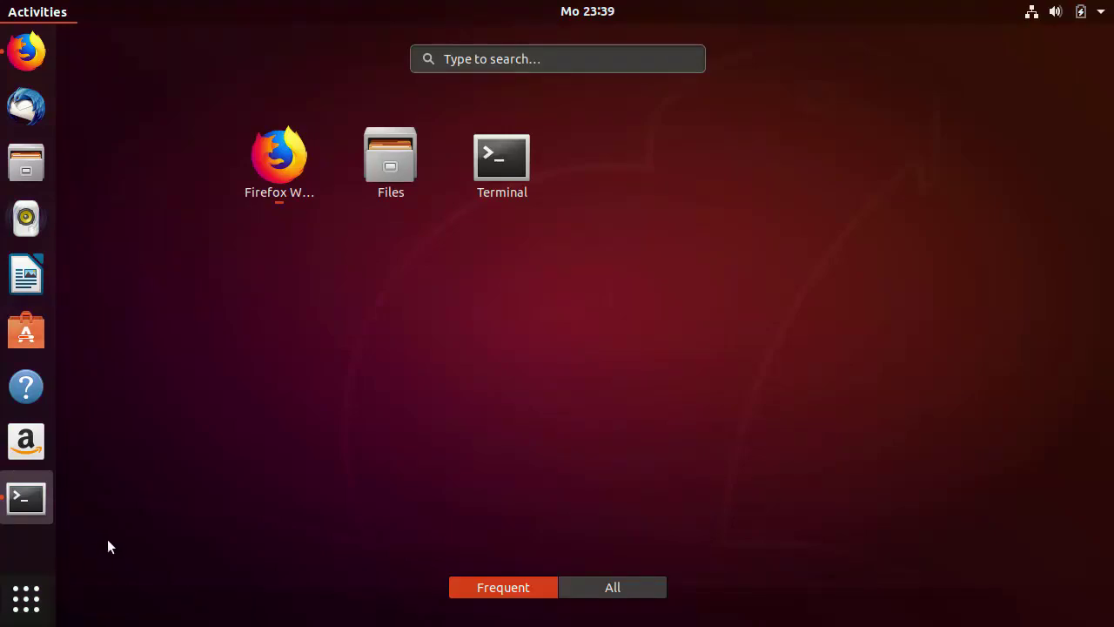
pyautogui.click(42, 513)
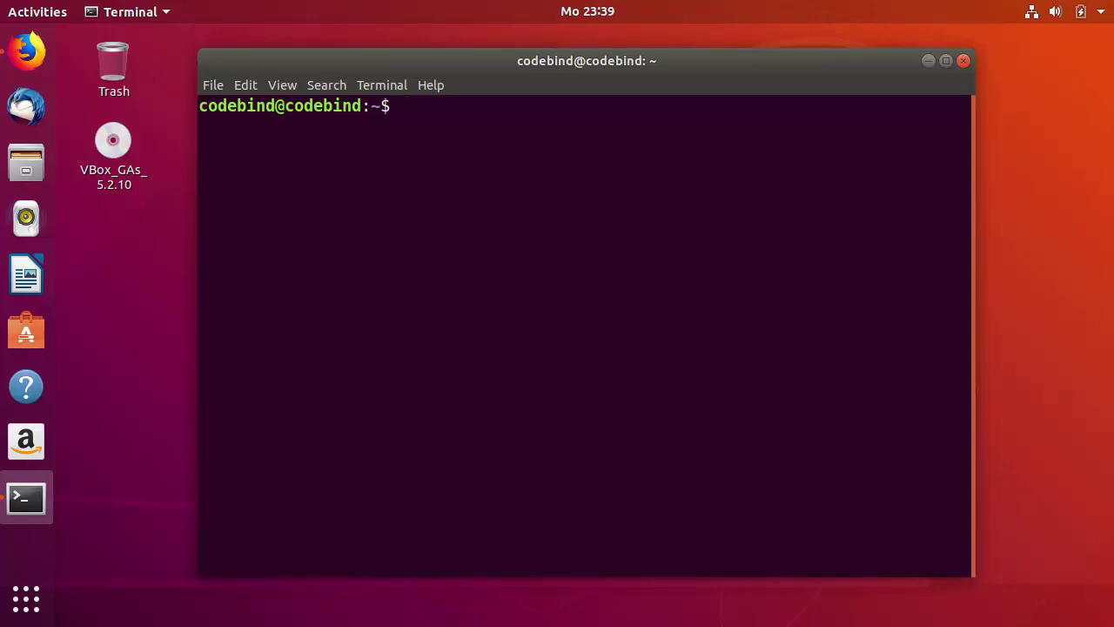
# - Add the webupd8team Java PPA, then paste 'sudo apt install oracle-java8-installer' at the prompt
pyautogui.rightClick(430, 204)
pyautogui.click(451, 255)
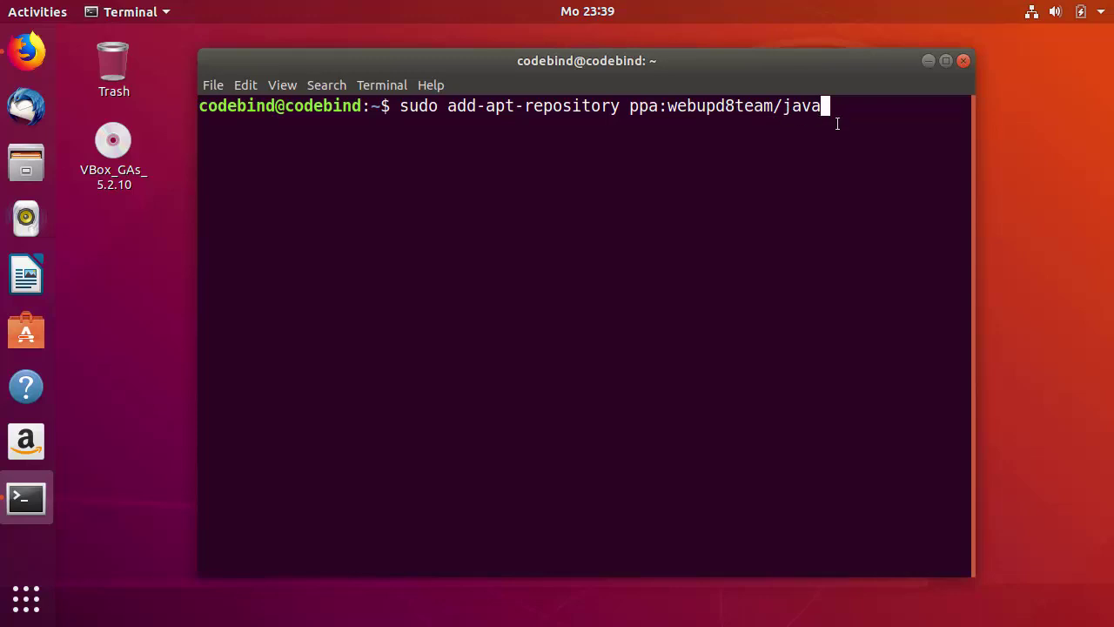
pyautogui.press('Return')
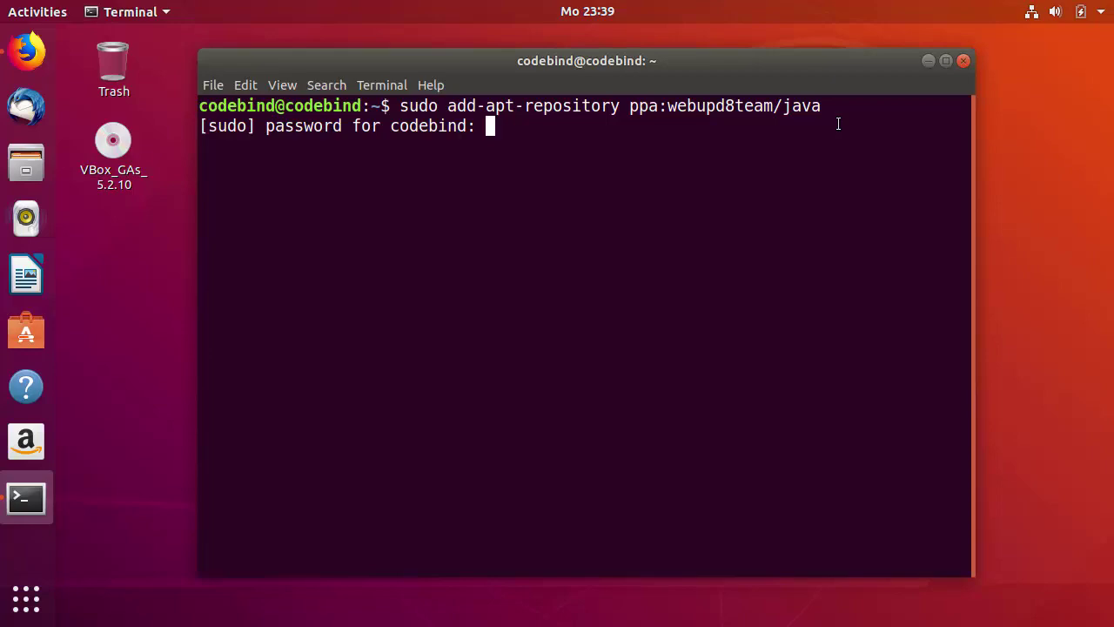
pyautogui.press('Return')
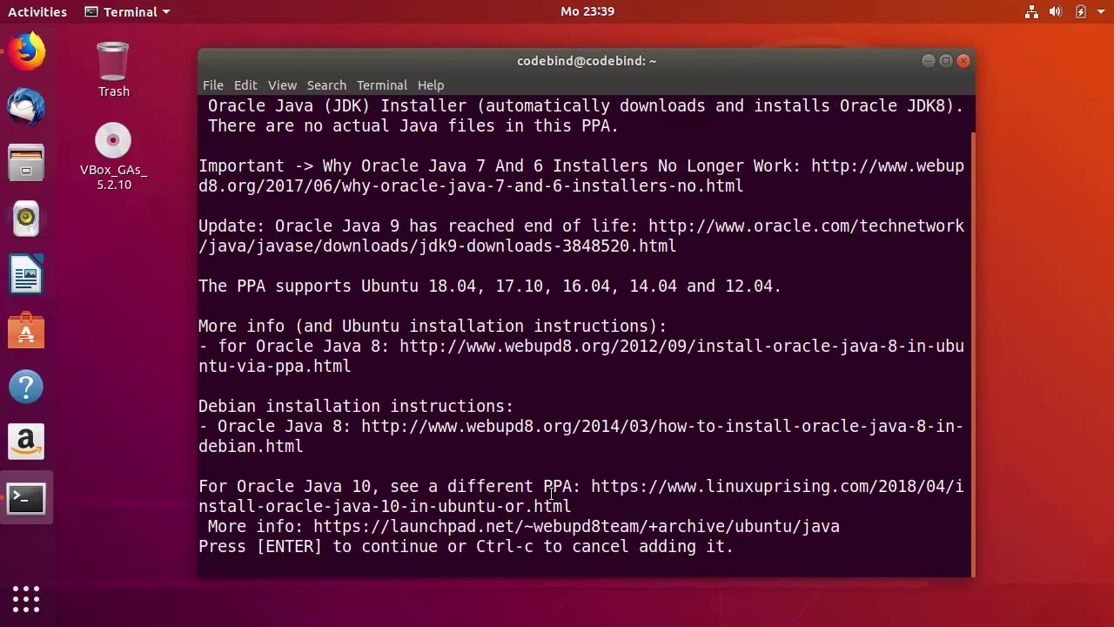
pyautogui.press('Return')
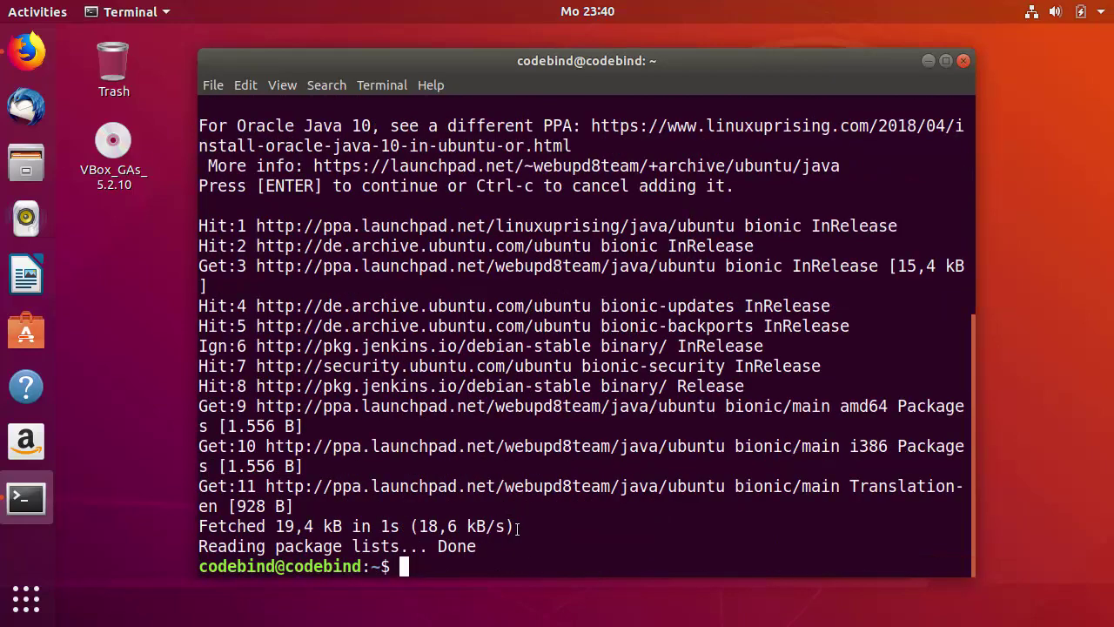
pyautogui.rightClick(507, 553)
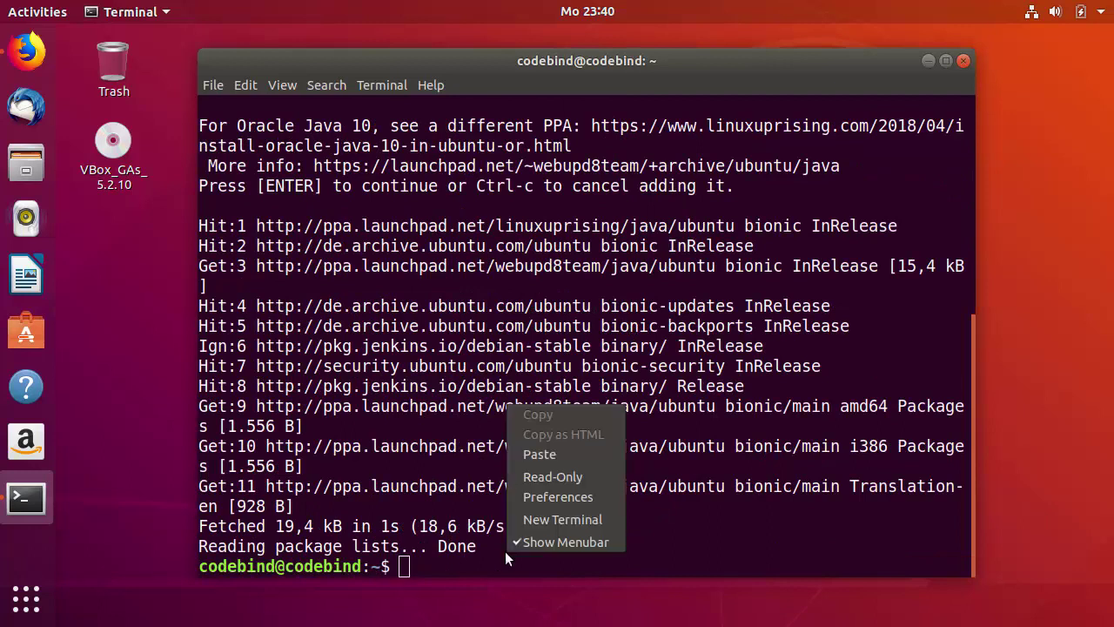
pyautogui.click(545, 456)
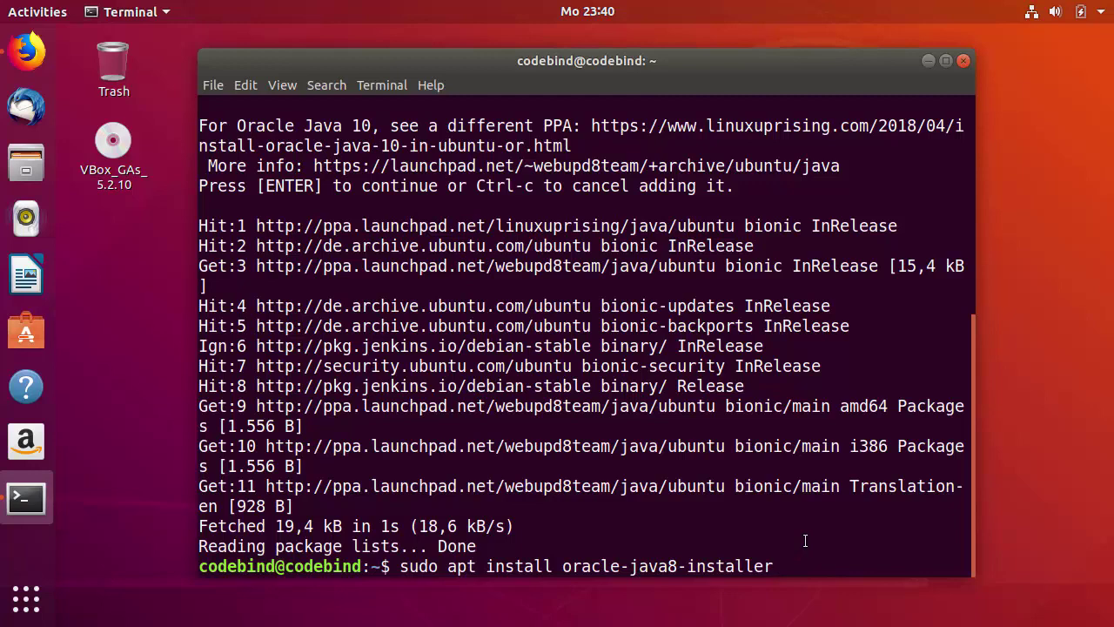
# - Run the Java 8 installer and highlight 'Oracle JDK 8 installed' and the Important note
pyautogui.press('Return')
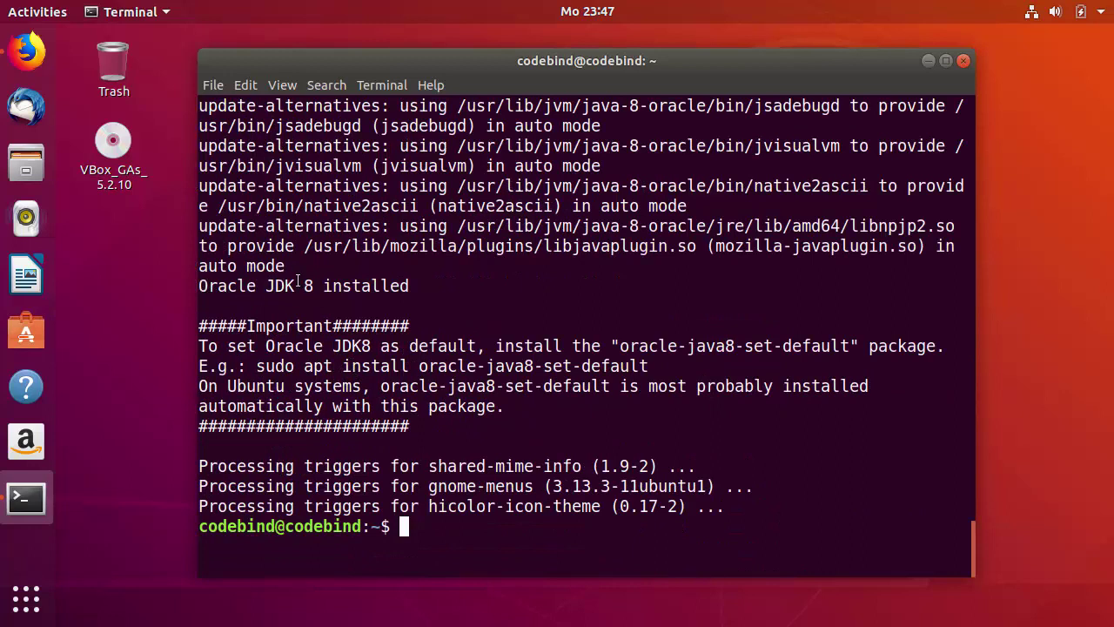
pyautogui.moveTo(417, 288); pyautogui.dragTo(198, 291)
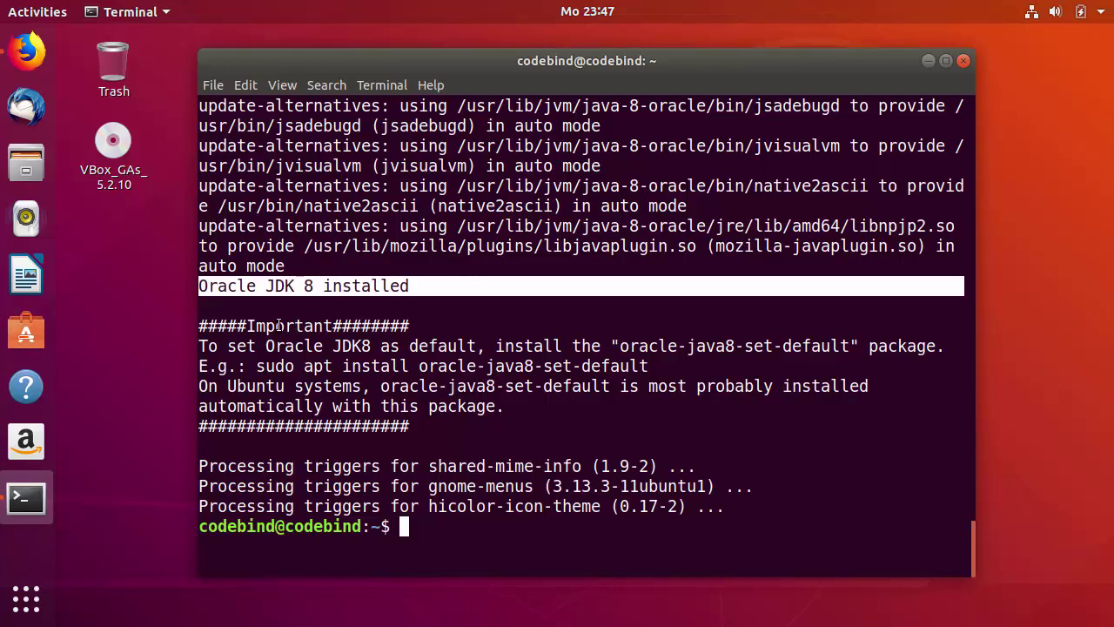
pyautogui.moveTo(247, 325); pyautogui.dragTo(330, 326)
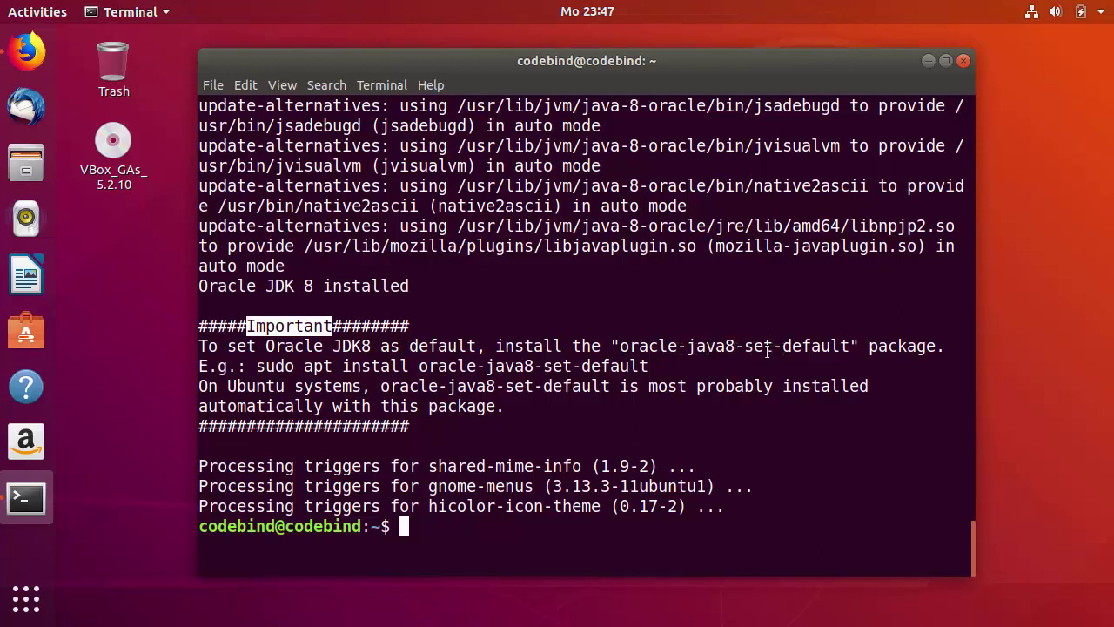
# - Copy the example command and install oracle-java8-set-default, confirming the replacement with y
pyautogui.moveTo(652, 365)
pyautogui.mouseDown()
pyautogui.moveTo(313, 366)
pyautogui.moveTo(651, 365)
pyautogui.mouseUp()
pyautogui.click(259, 368)
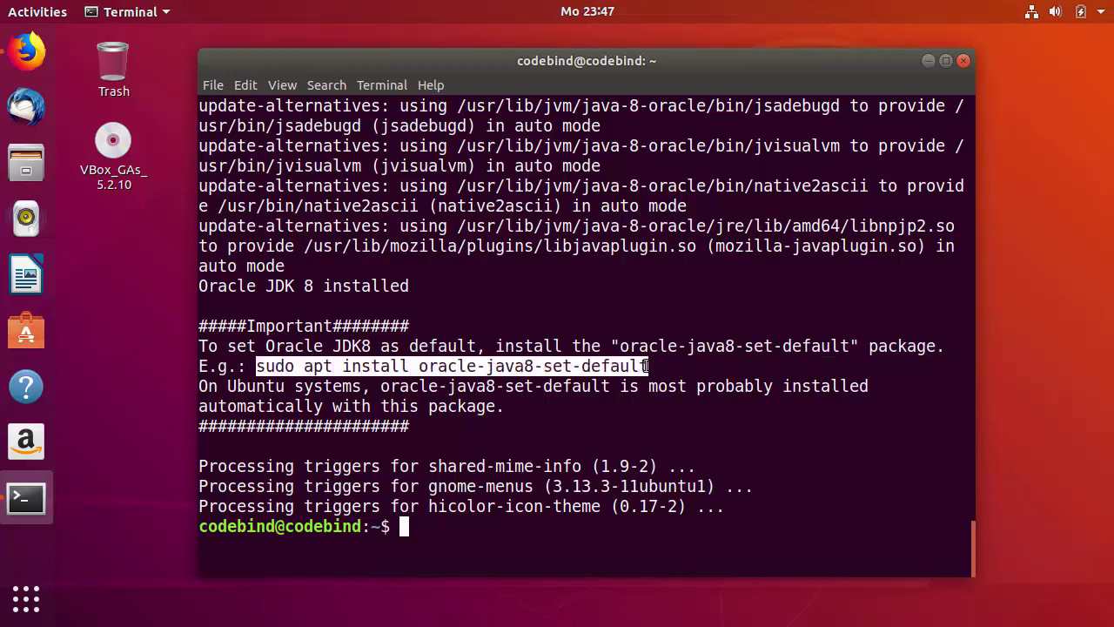
pyautogui.rightClick(646, 366)
pyautogui.click(655, 374)
pyautogui.rightClick(498, 529)
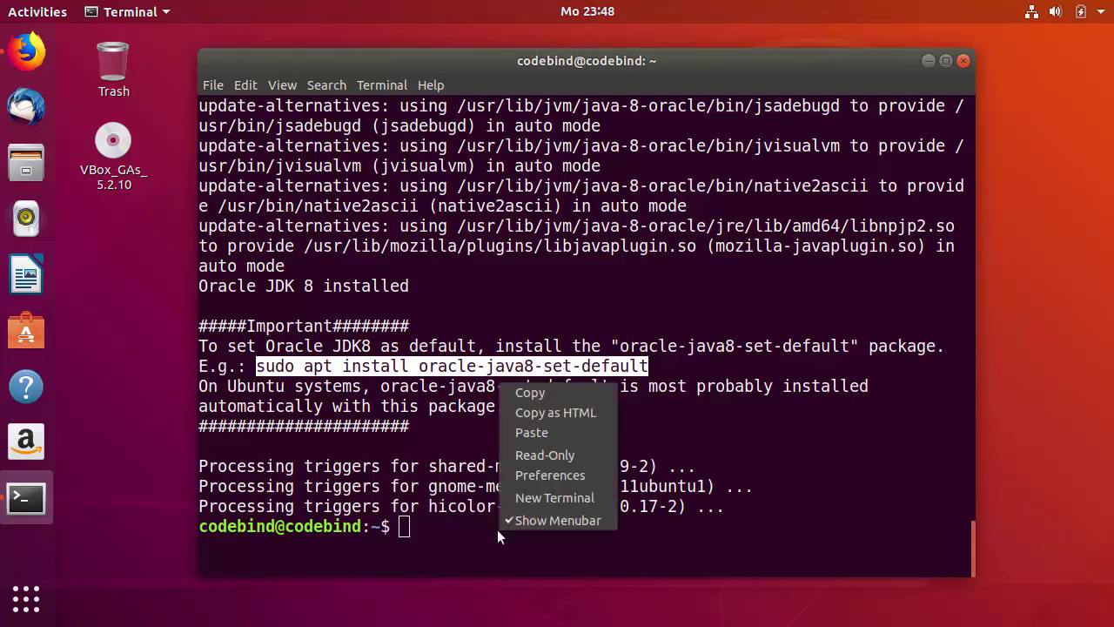
pyautogui.click(536, 431)
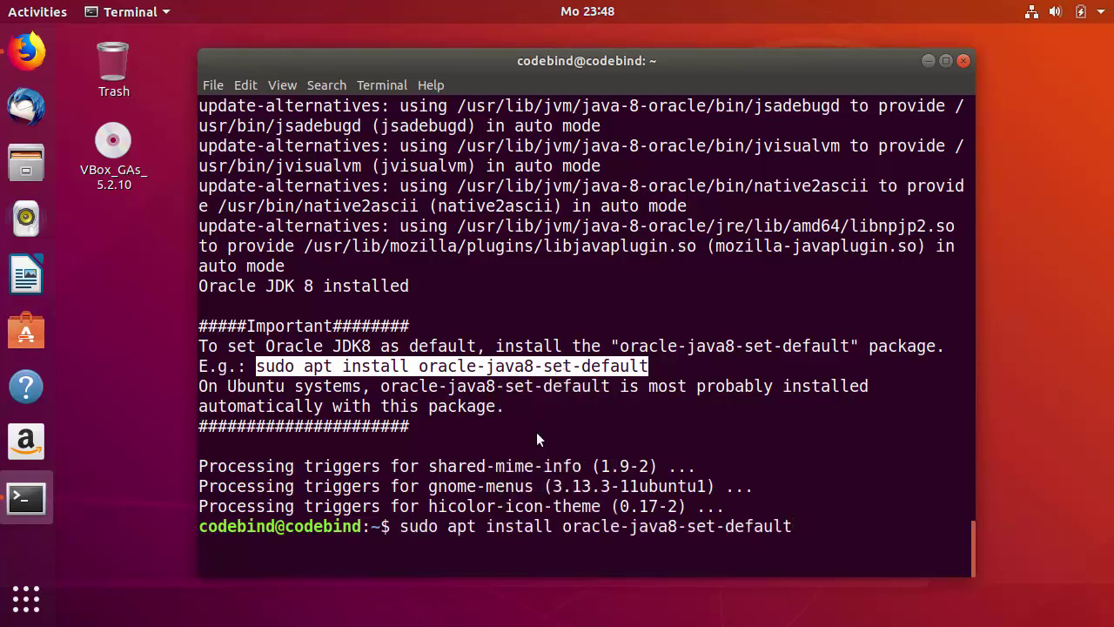
pyautogui.press('Return')
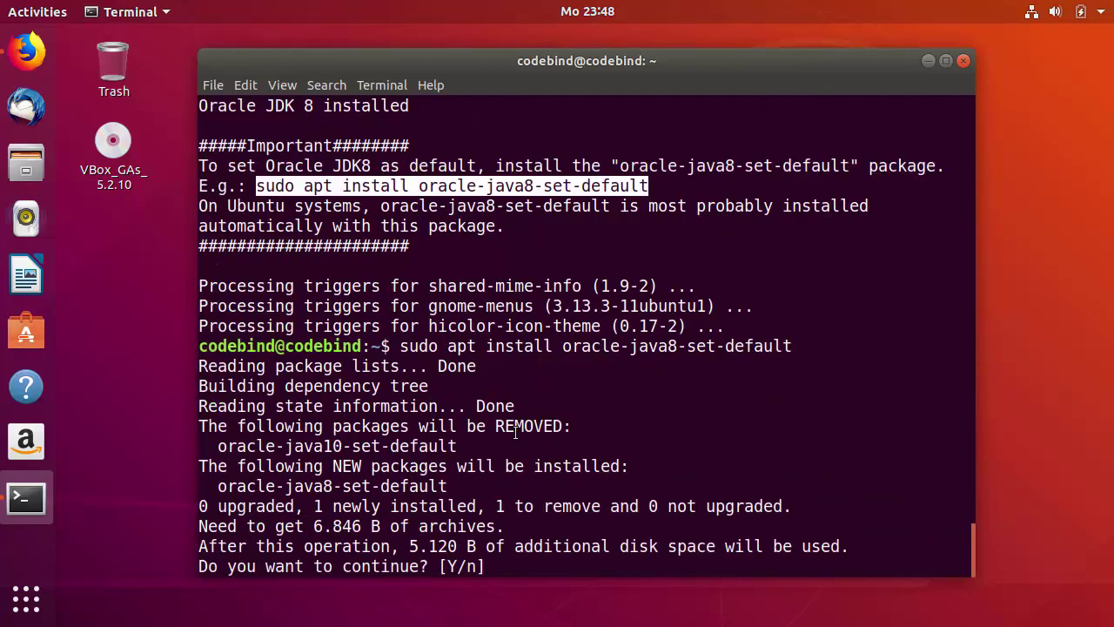
pyautogui.write('y')
pyautogui.press('Return')
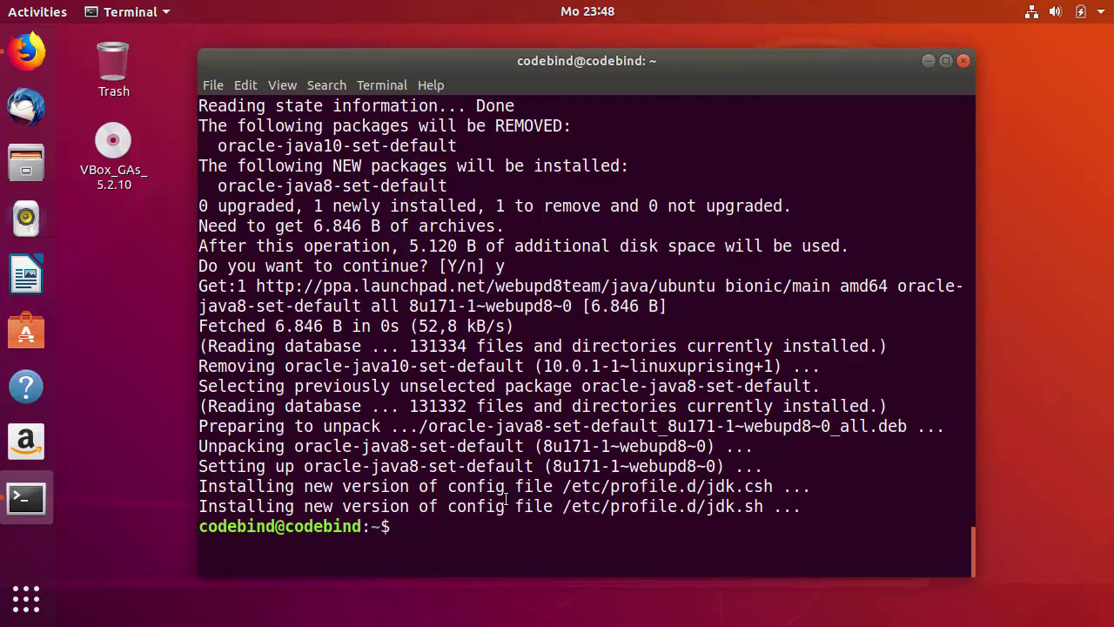
# - Check that java -version reports 1.8.0_171, then clear the terminal screen
pyautogui.write('java --version')
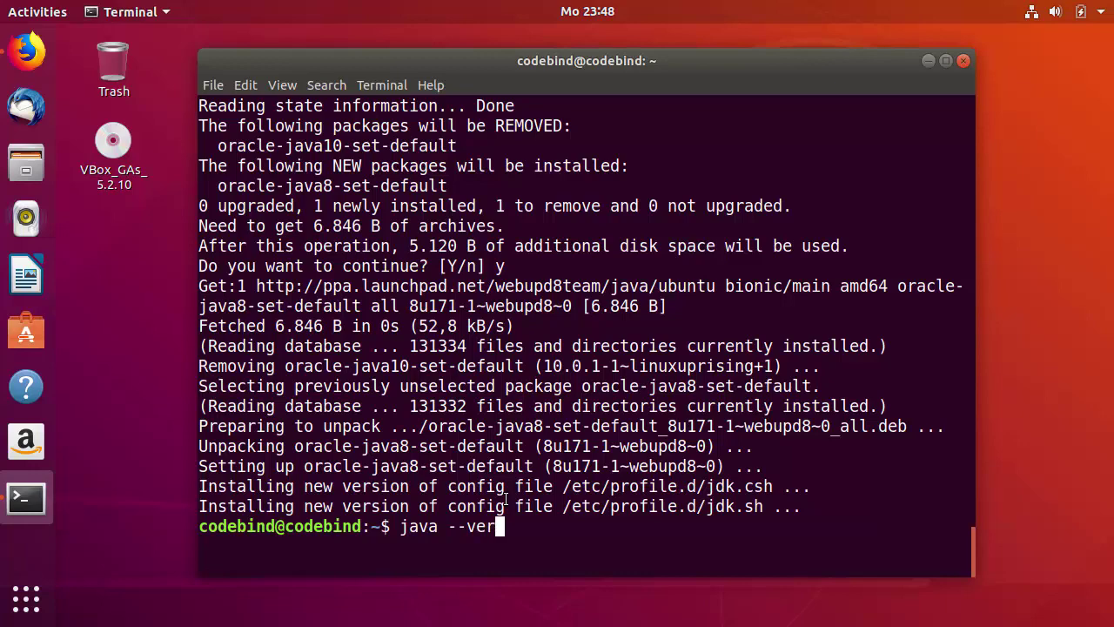
pyautogui.press('Return')
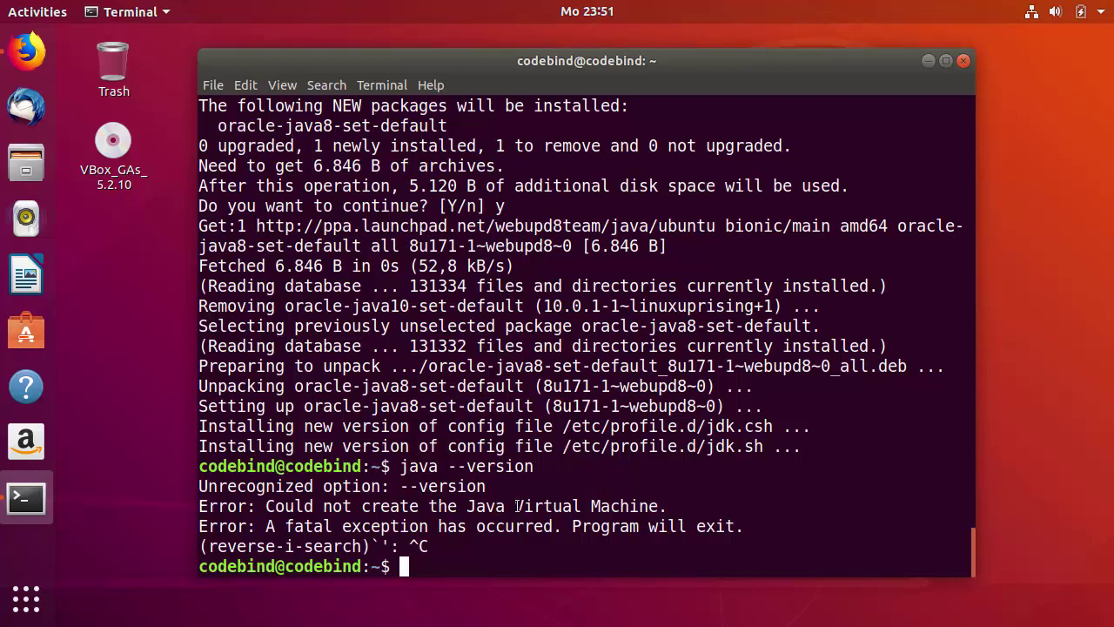
pyautogui.press('Up')
pyautogui.press('Left')
pyautogui.press('Left')
pyautogui.press('Left')
pyautogui.press('Left')
pyautogui.press('Left')
pyautogui.press('Left')
pyautogui.press('Left')
pyautogui.press('BackSpace')
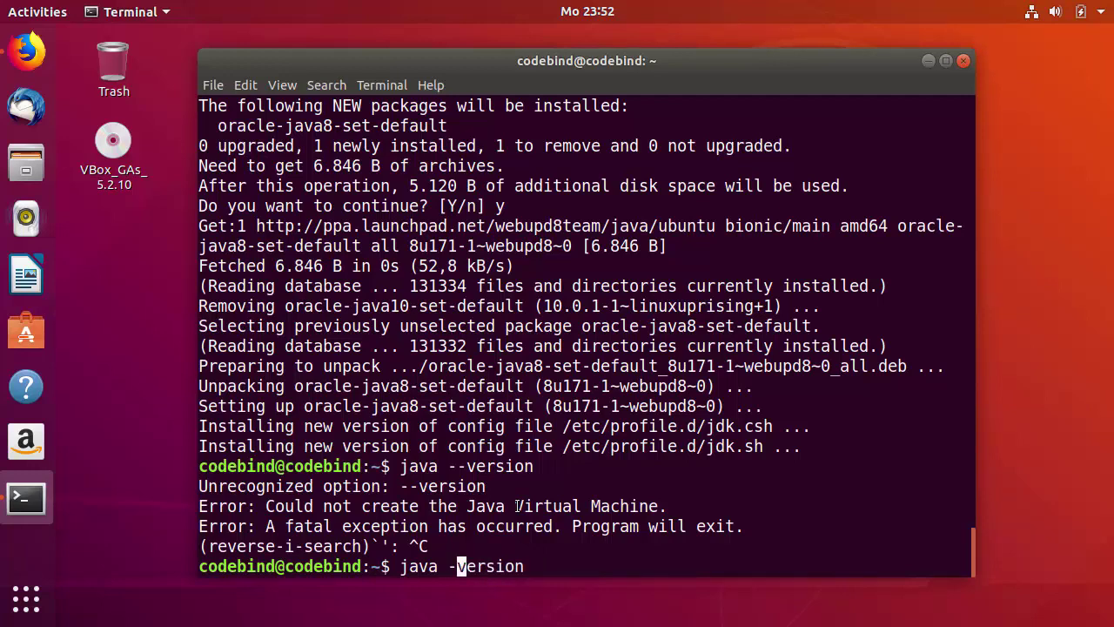
pyautogui.press('Return')
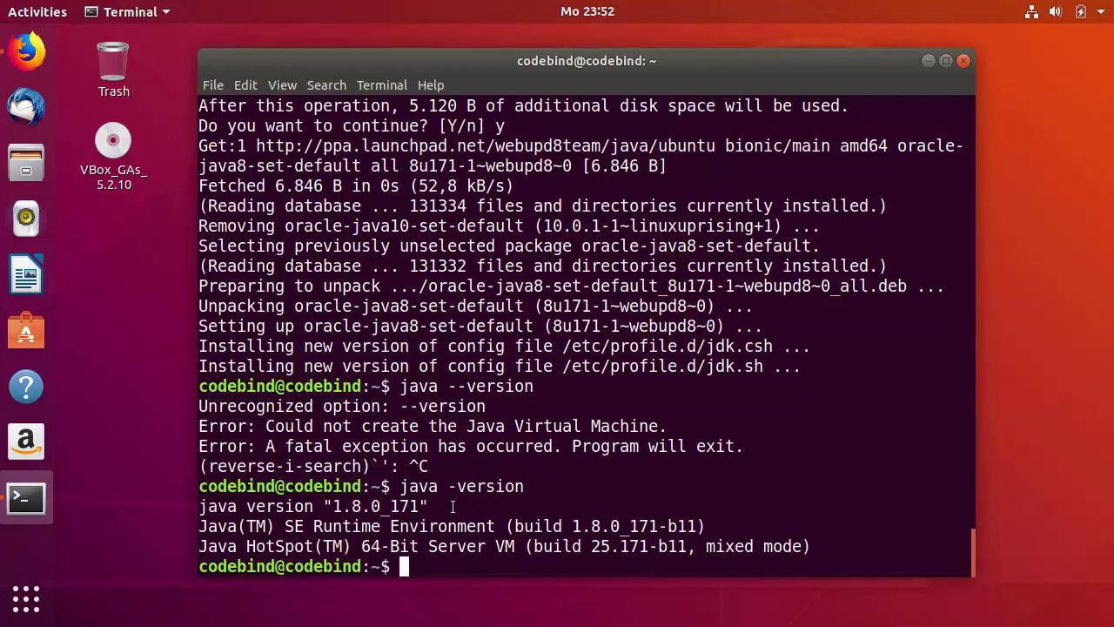
pyautogui.moveTo(783, 545); pyautogui.dragTo(187, 510)
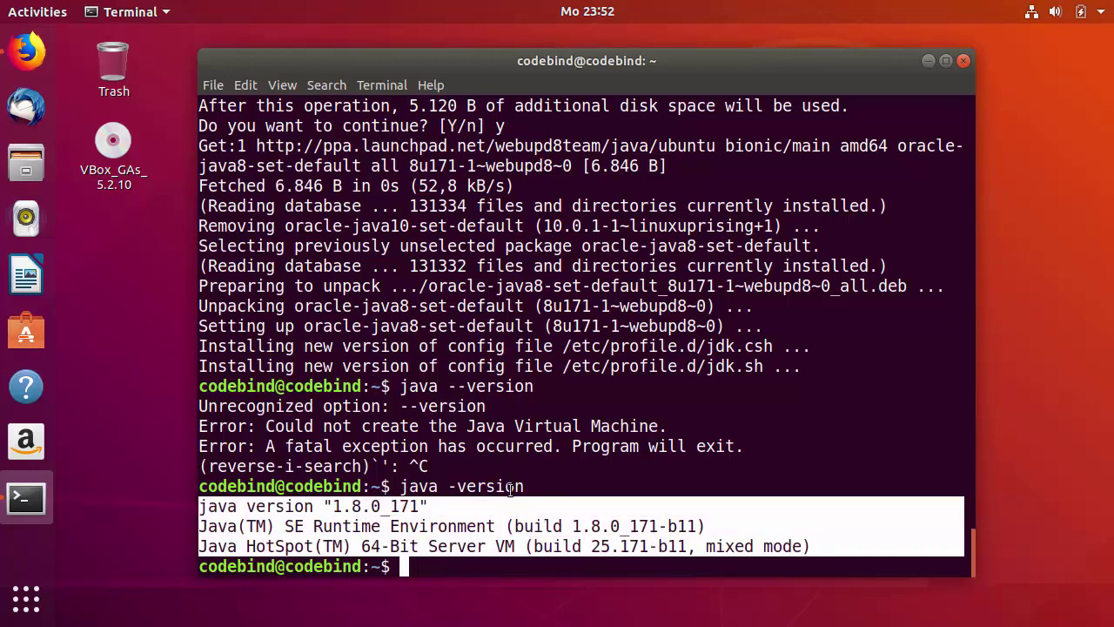
pyautogui.click(526, 549)
pyautogui.write('clear')
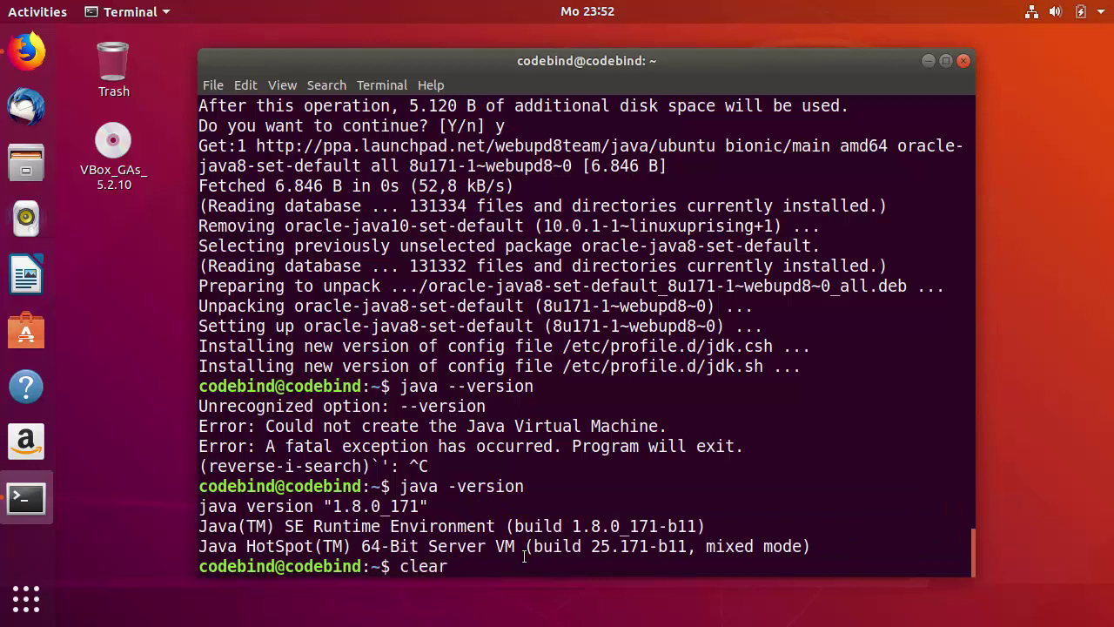
pyautogui.press('Return')
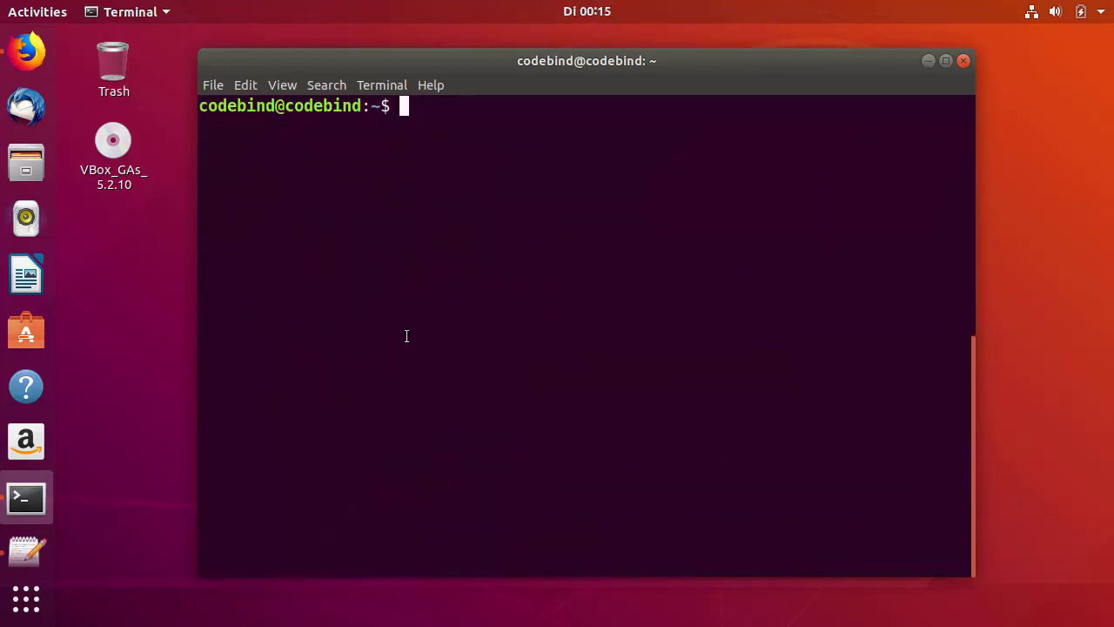
# - Compare the four Jenkins install commands on jenkins.io with the Text Editor notes
pyautogui.click(40, 61)
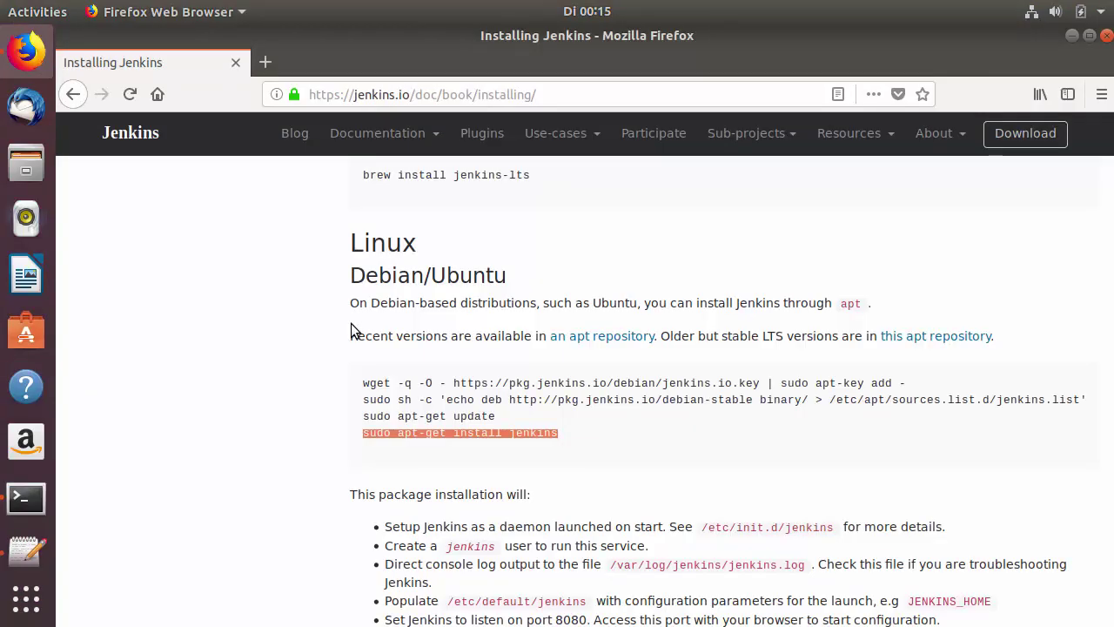
pyautogui.click(364, 382)
pyautogui.moveTo(364, 383); pyautogui.dragTo(557, 433)
pyautogui.click(365, 391)
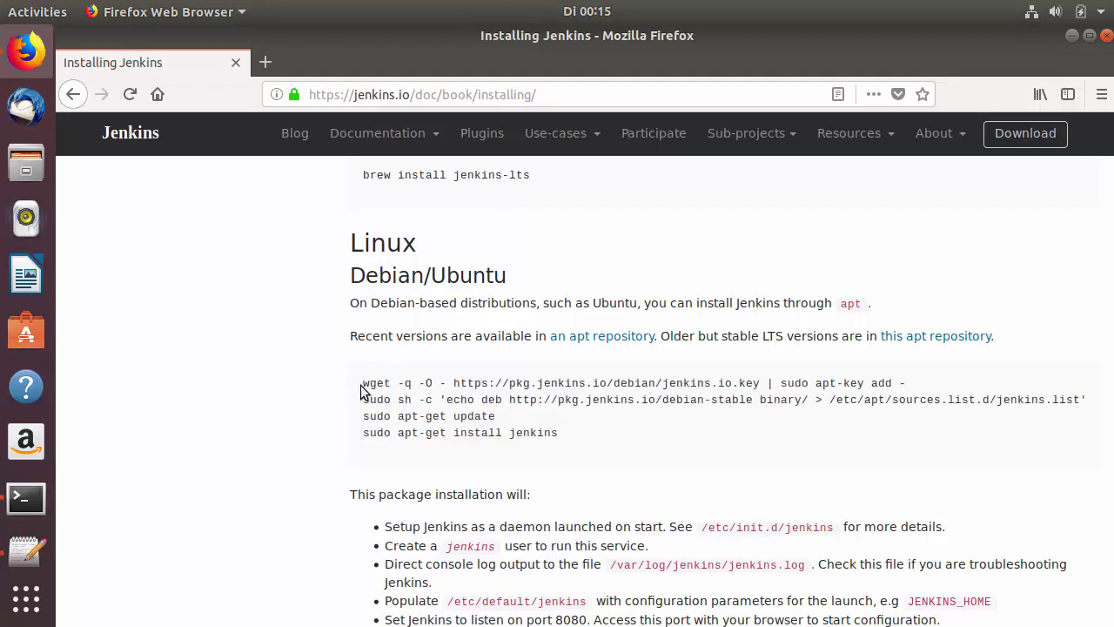
pyautogui.click(55, 532)
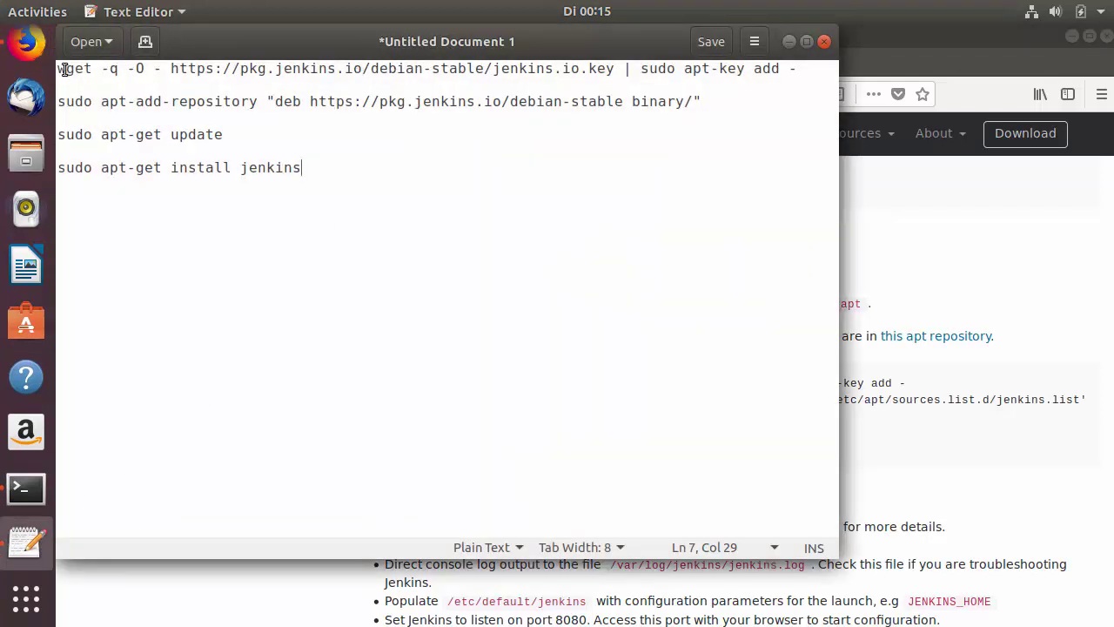
# - Select the wget key-import line on the web page and in the editor notes
pyautogui.moveTo(57, 68); pyautogui.dragTo(799, 77)
pyautogui.hotkey('ctrl', 'c')
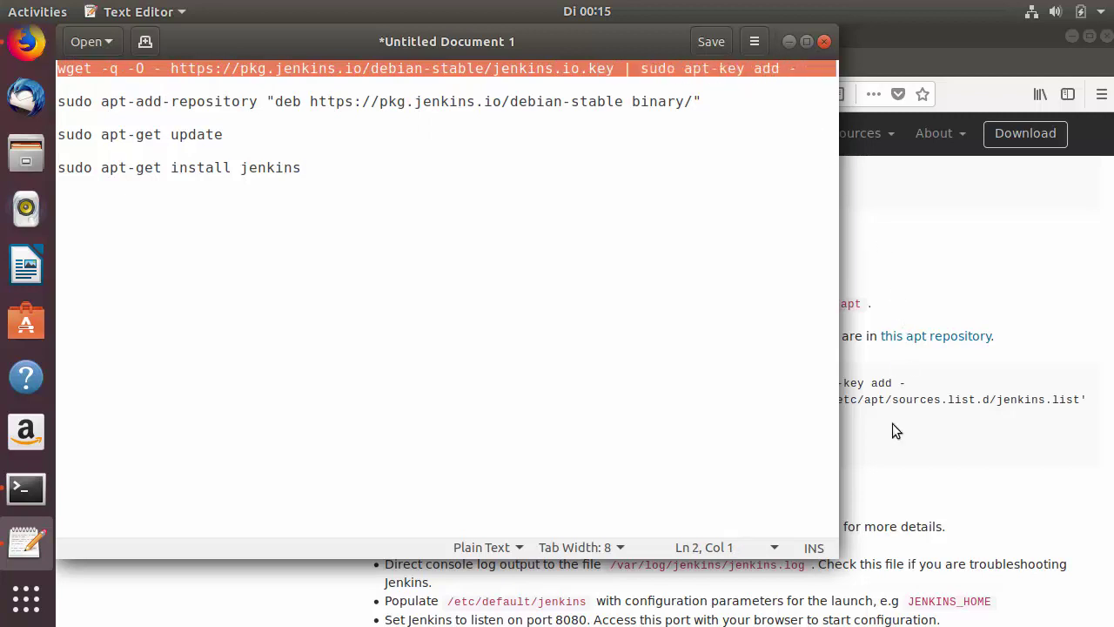
pyautogui.click(892, 426)
pyautogui.tripleClick(783, 384)
pyautogui.click(783, 384)
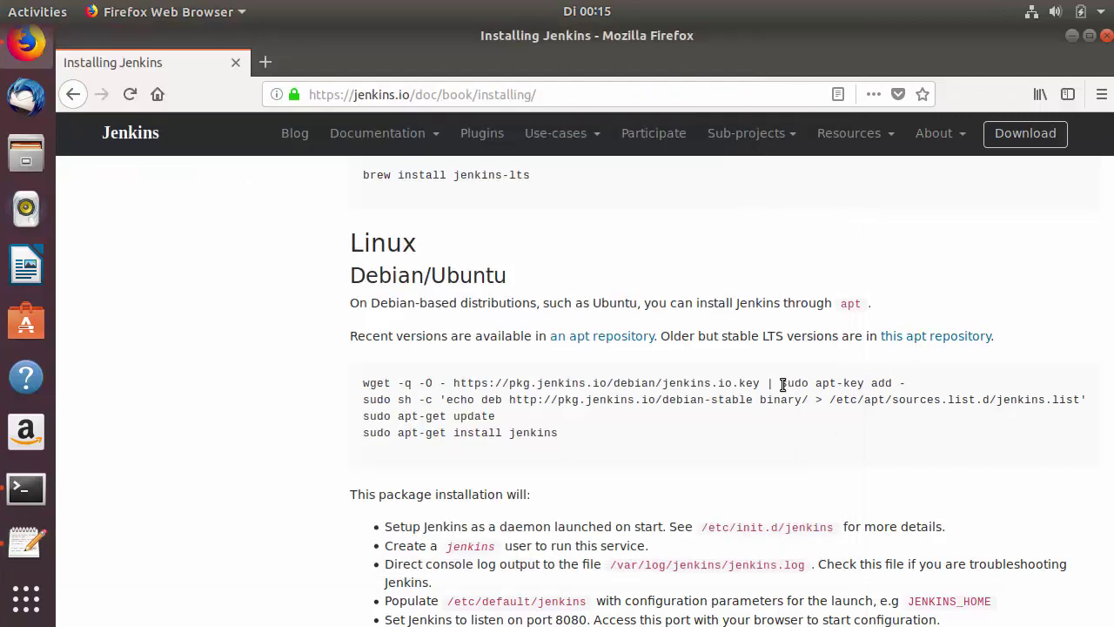
pyautogui.tripleClick(783, 384)
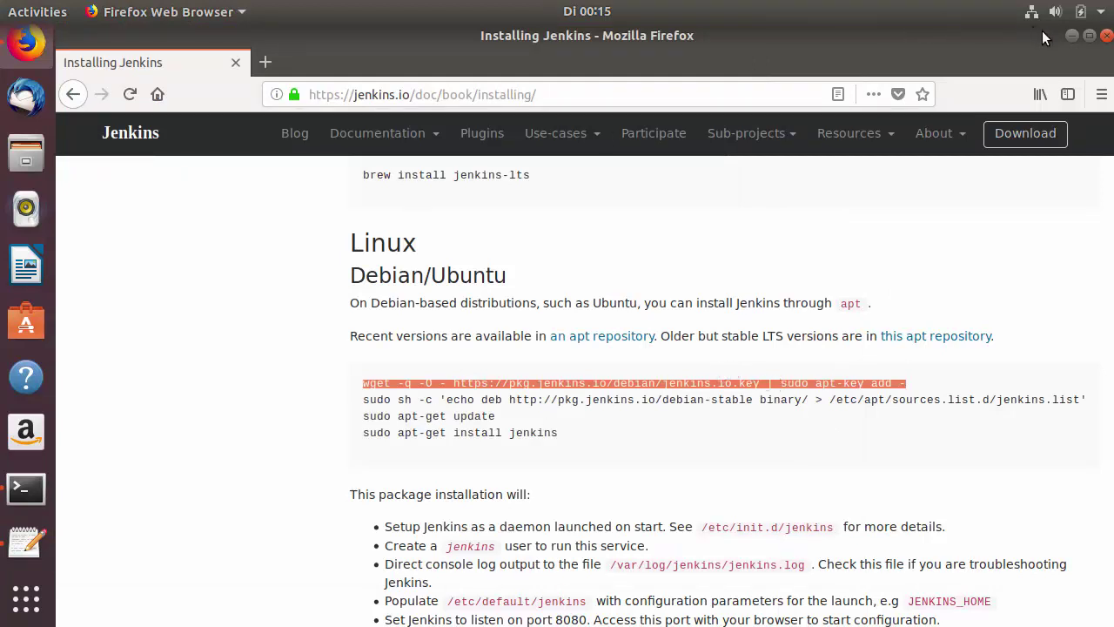
pyautogui.click(1072, 38)
pyautogui.tripleClick(292, 72)
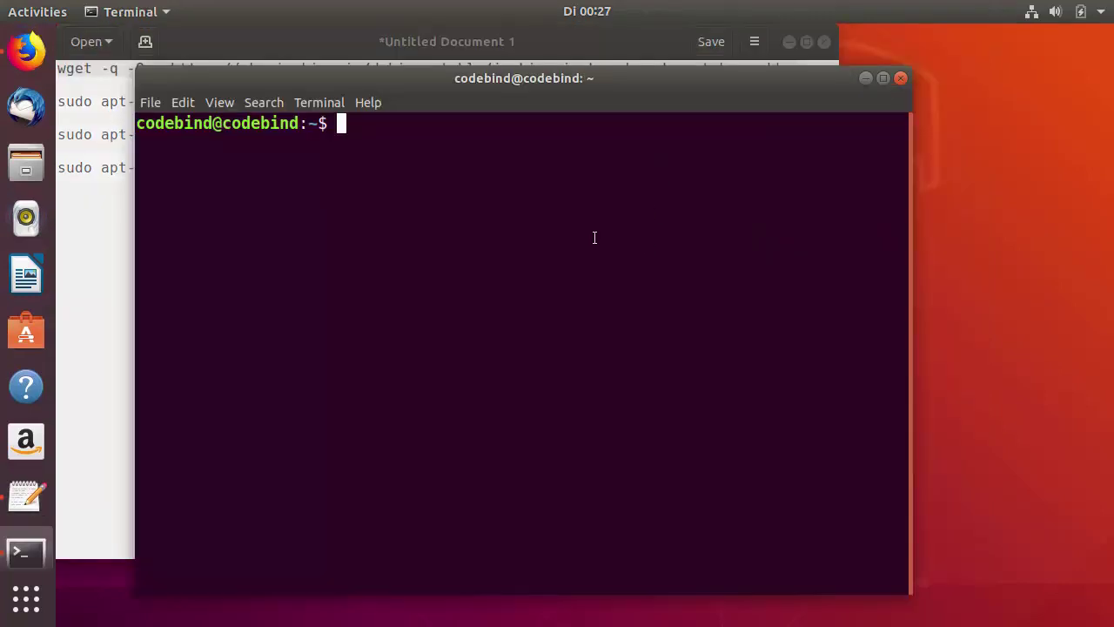
# - Paste and run the wget Jenkins key-import command, entering the sudo password
pyautogui.hotkey('ctrl', 'shift', 'v')
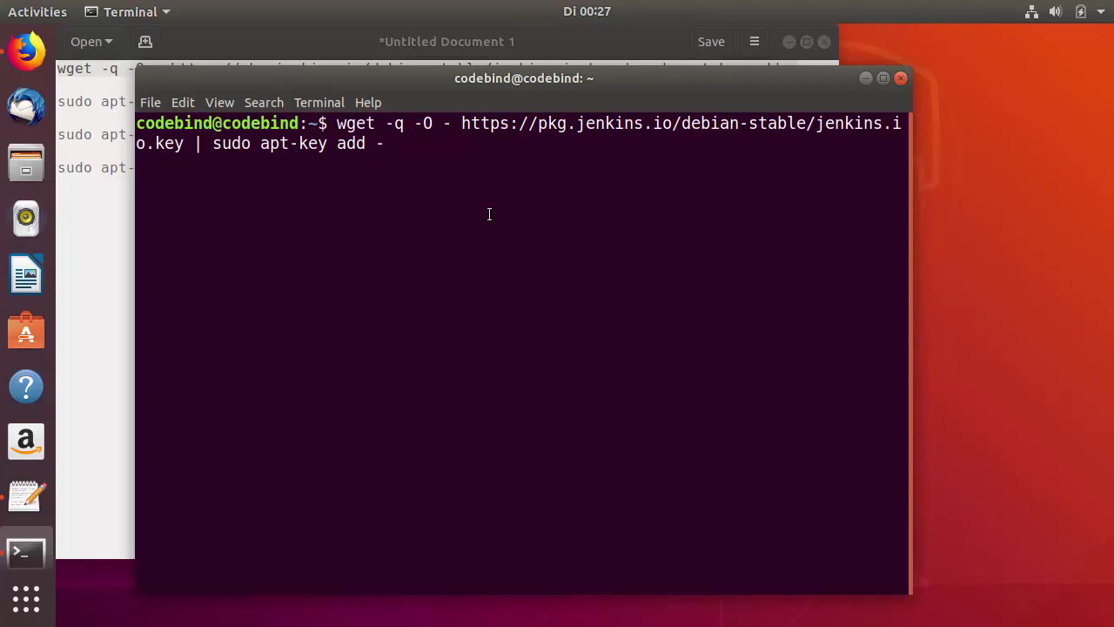
pyautogui.press('Return')
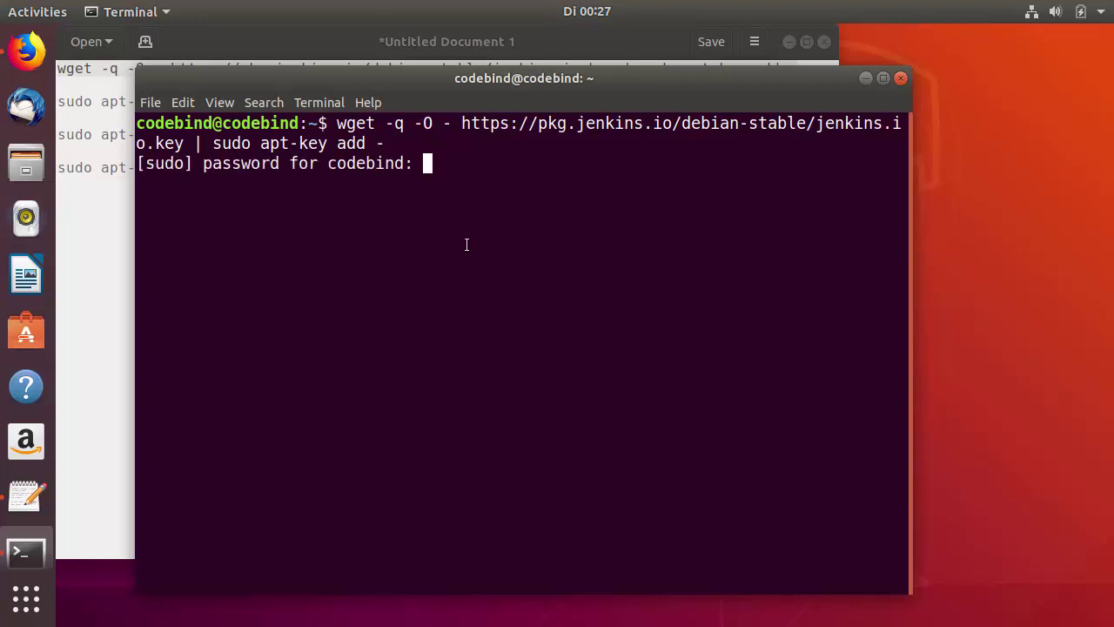
pyautogui.press('Return')
# - Copy the apt-add-repository line from the notes and run it to add the jenkins.io repository
pyautogui.click(92, 206)
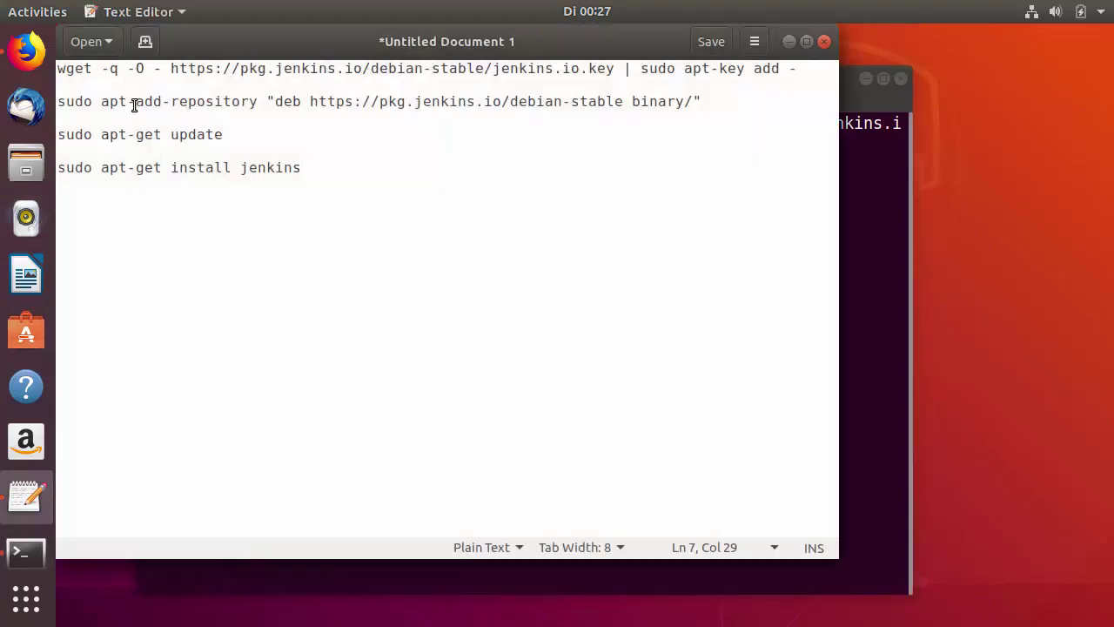
pyautogui.tripleClick(132, 102)
pyautogui.hotkey('ctrl', 'c')
pyautogui.click(870, 236)
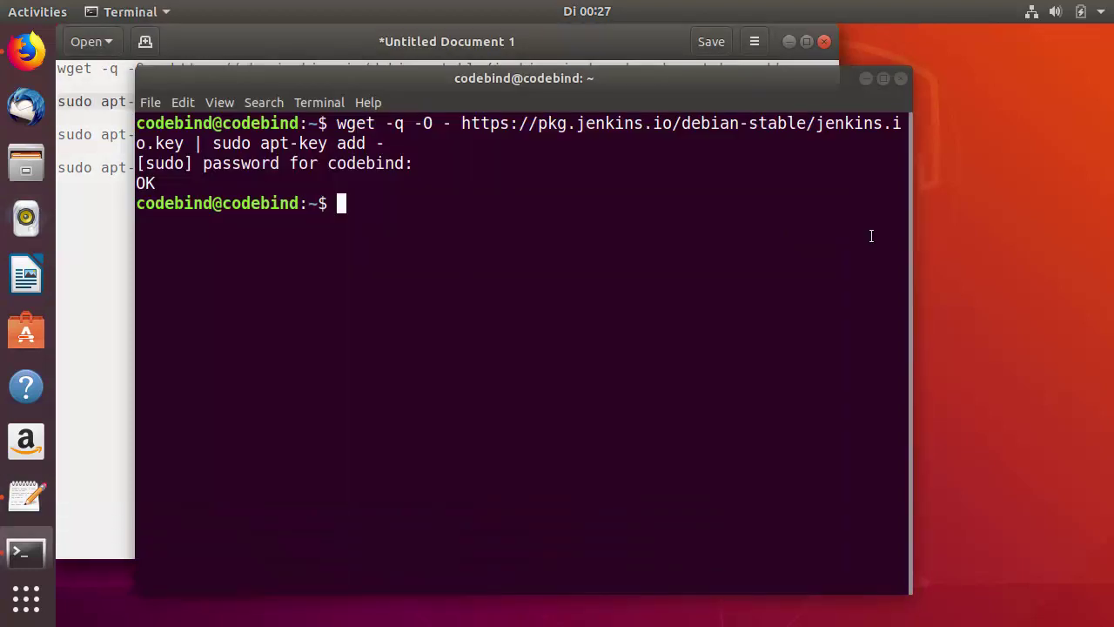
pyautogui.hotkey('ctrl', 'shift', 'v')
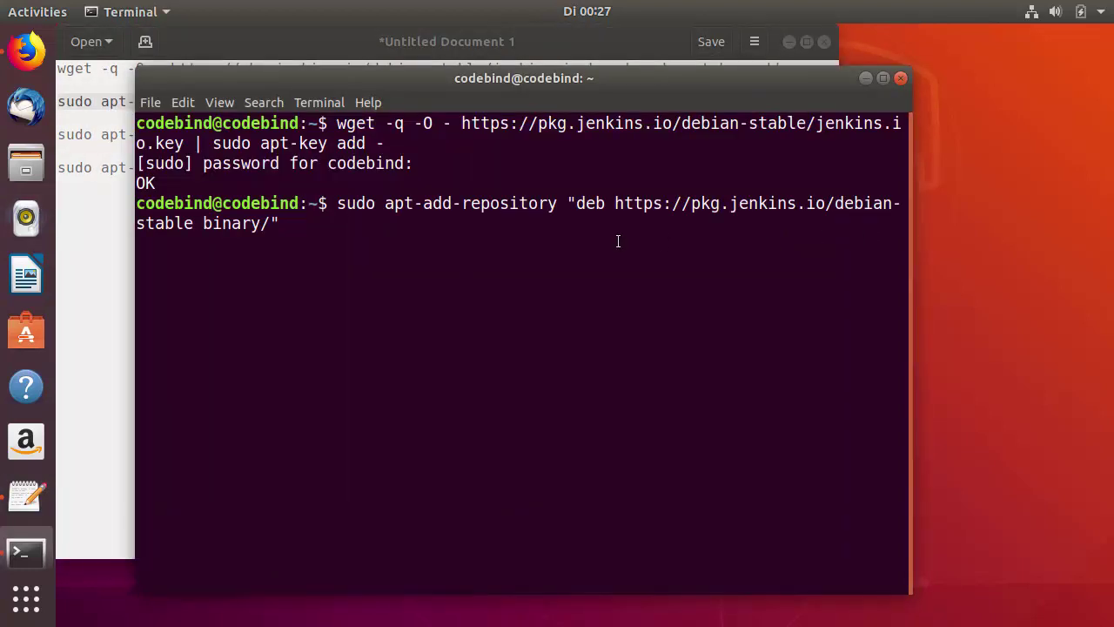
pyautogui.press('Return')
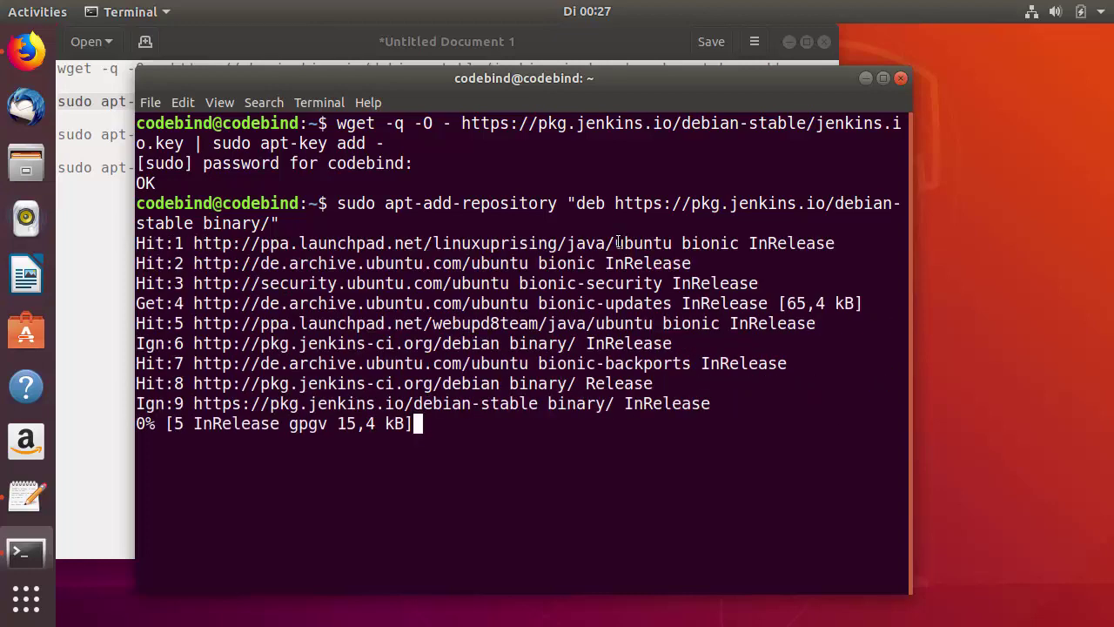
# - Copy the 'sudo apt-get update' line from the notes onto the terminal prompt
pyautogui.click(95, 298)
pyautogui.click(160, 136)
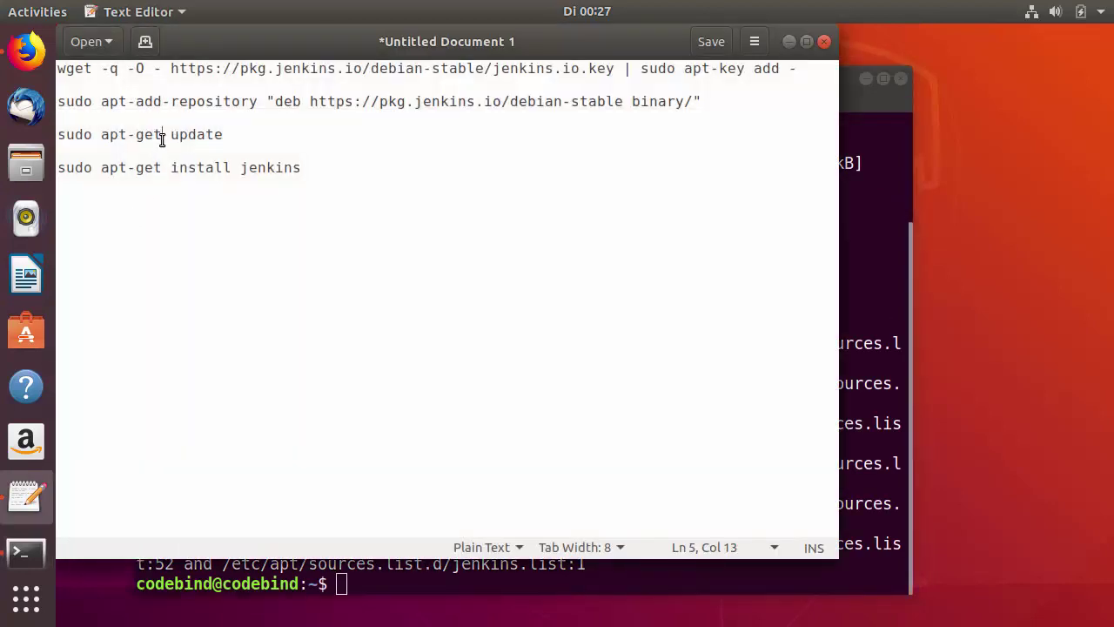
pyautogui.tripleClick(158, 139)
pyautogui.middleClick(864, 251)
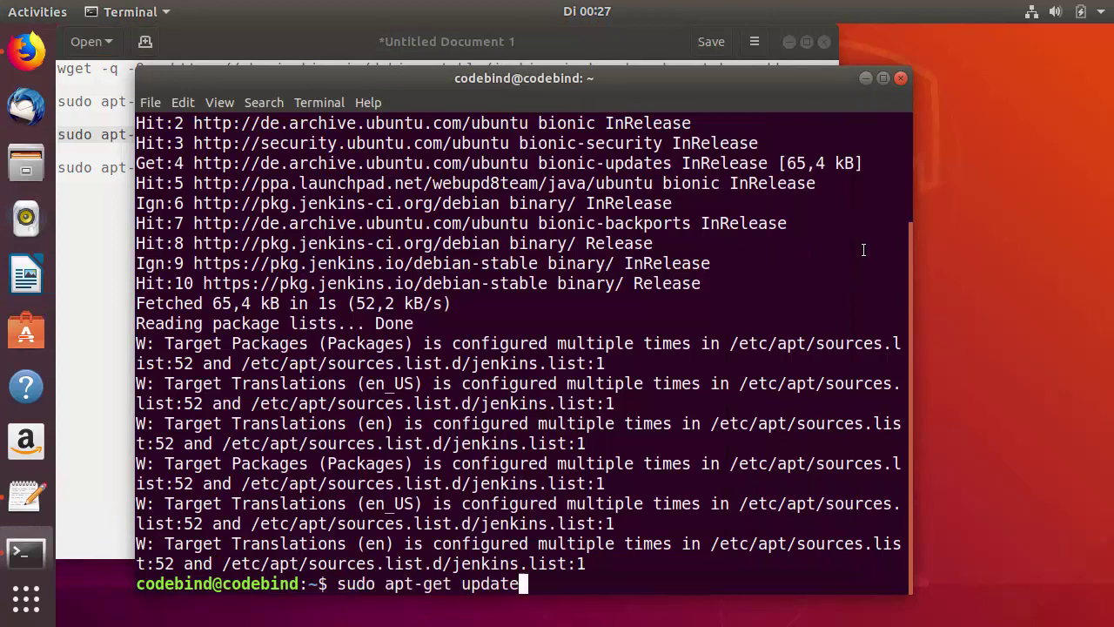
# - Run apt-get update, then select the 'sudo apt-get install jenkins' line in the notes
pyautogui.press('Return')
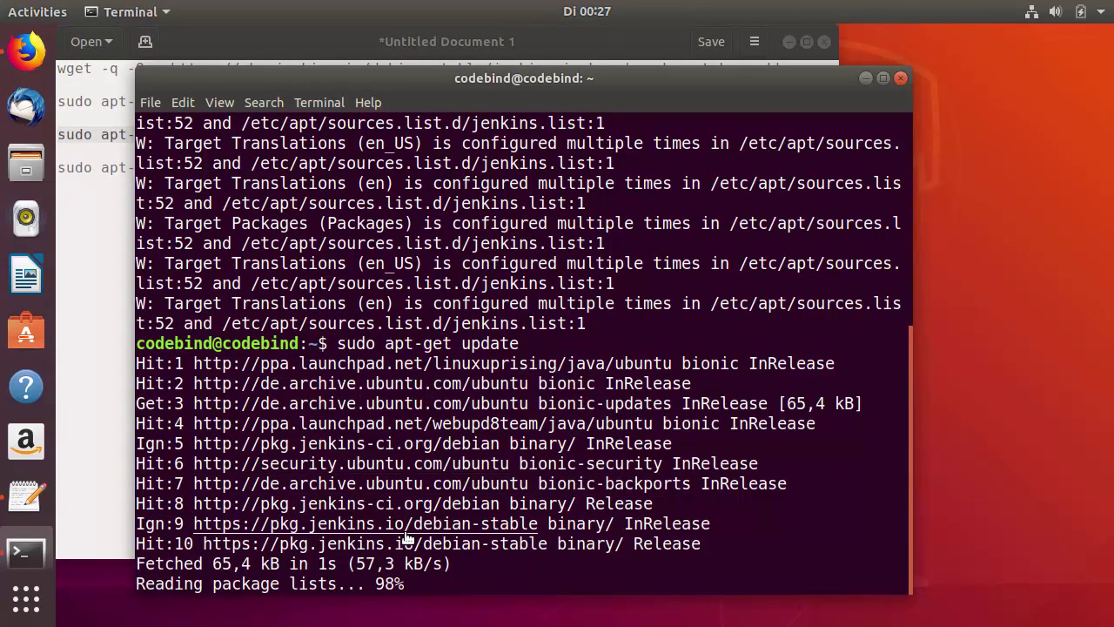
pyautogui.click(110, 342)
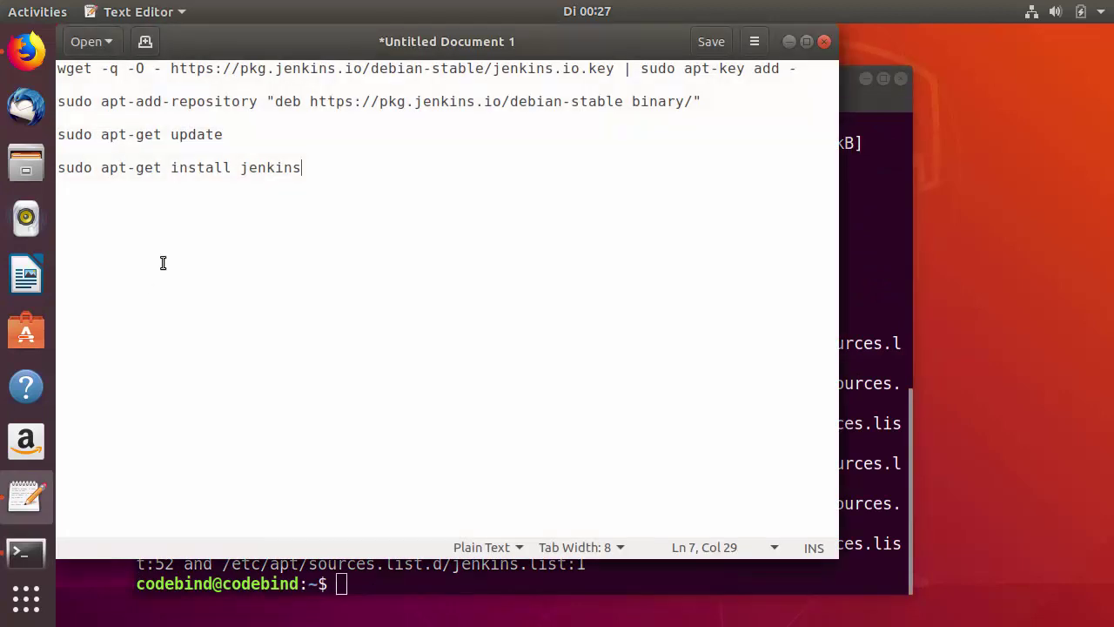
pyautogui.doubleClick(206, 170)
pyautogui.tripleClick(206, 171)
pyautogui.hotkey('ctrl', 'c')
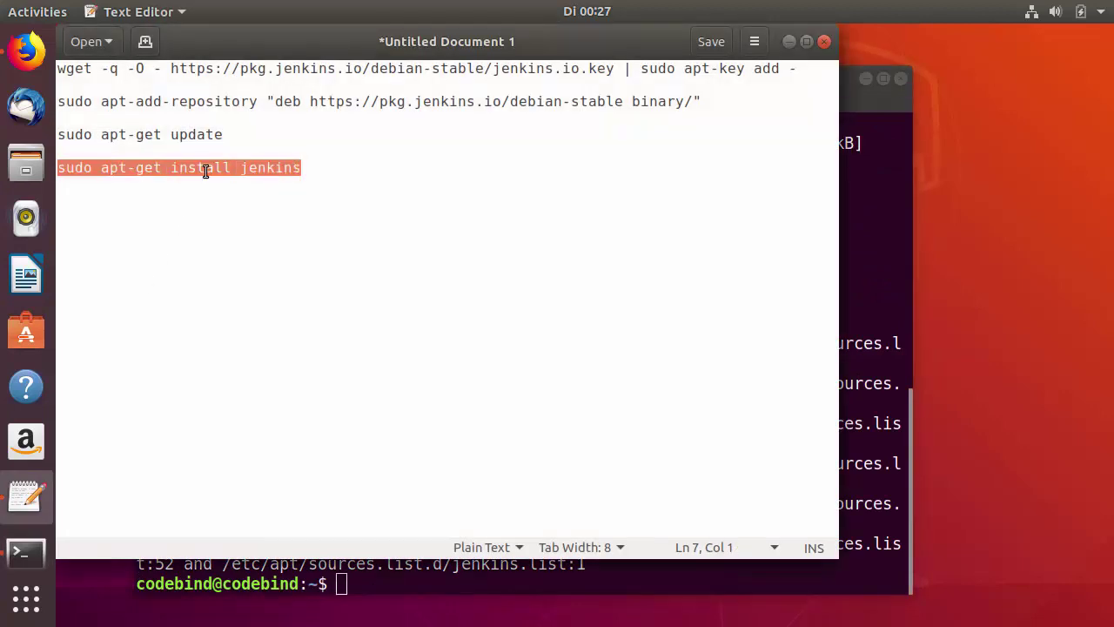
# - Paste and run 'sudo apt-get install jenkins', answering y to install Jenkins, daemon and net-tools
pyautogui.click(870, 267)
pyautogui.rightClick(614, 311)
pyautogui.click(660, 355)
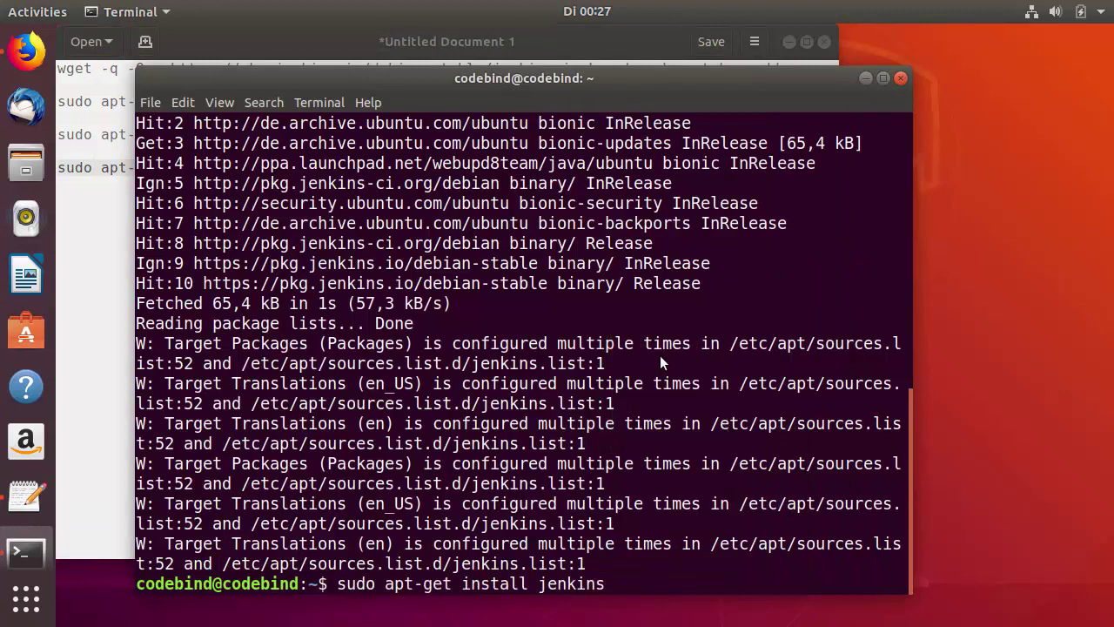
pyautogui.press('Return')
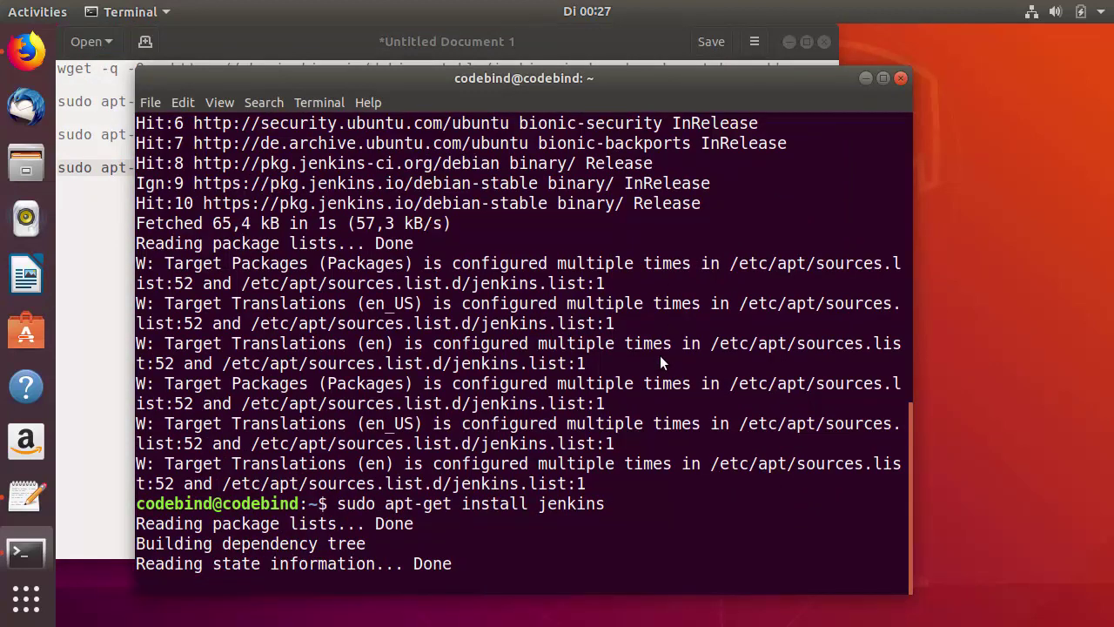
pyautogui.write('y')
pyautogui.press('Return')
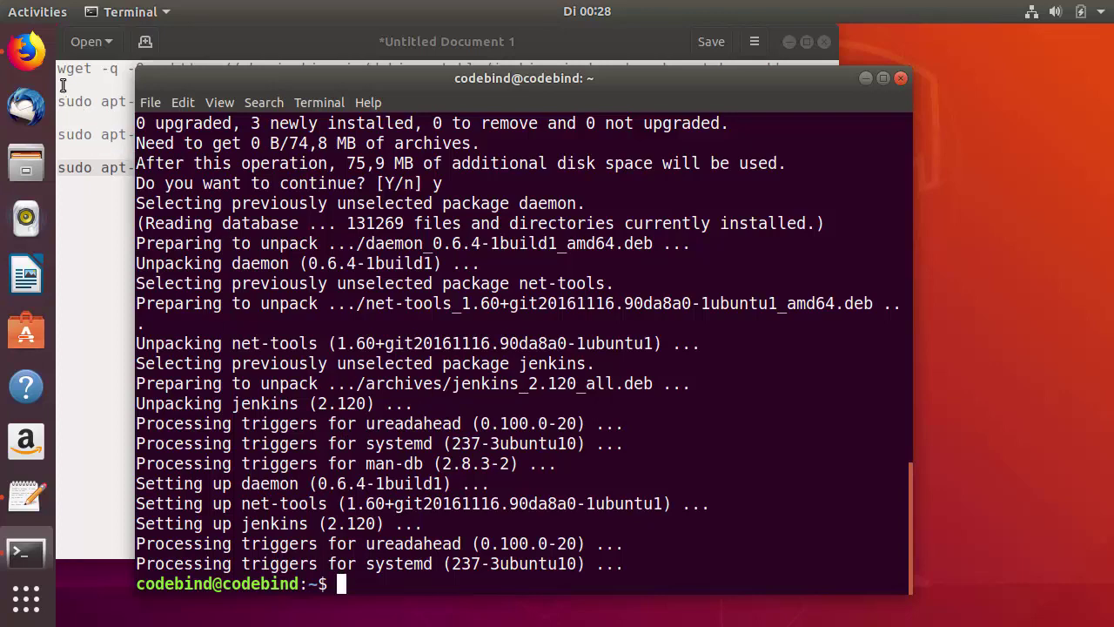
# - Load localhost:8080 in a new Firefox tab to reach the Unlock Jenkins page
pyautogui.click(37, 62)
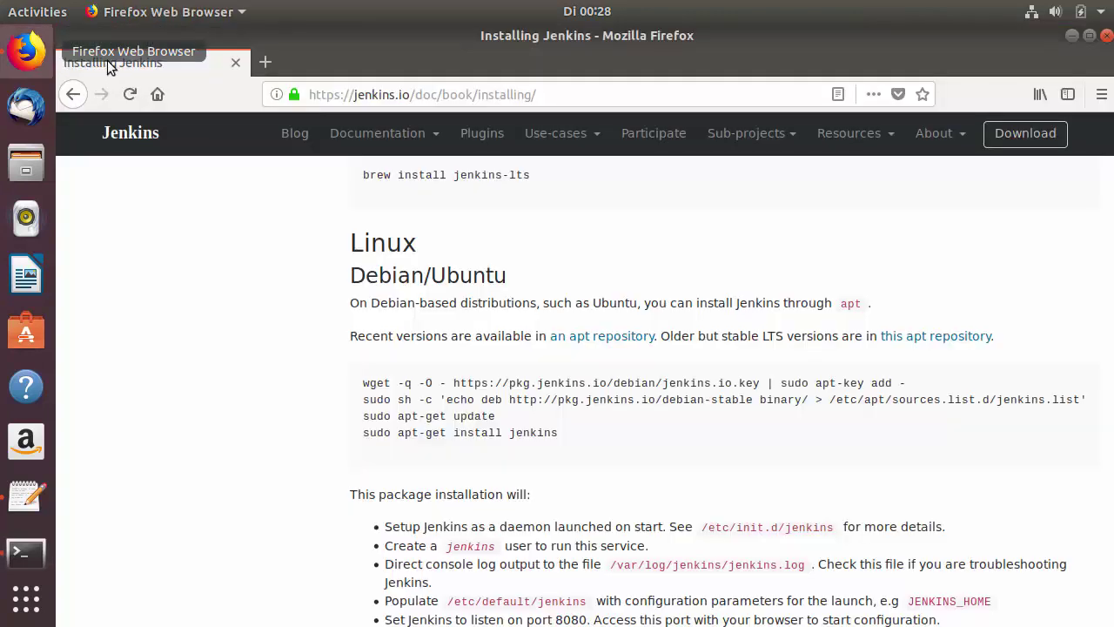
pyautogui.hotkey('ctrl', 't')
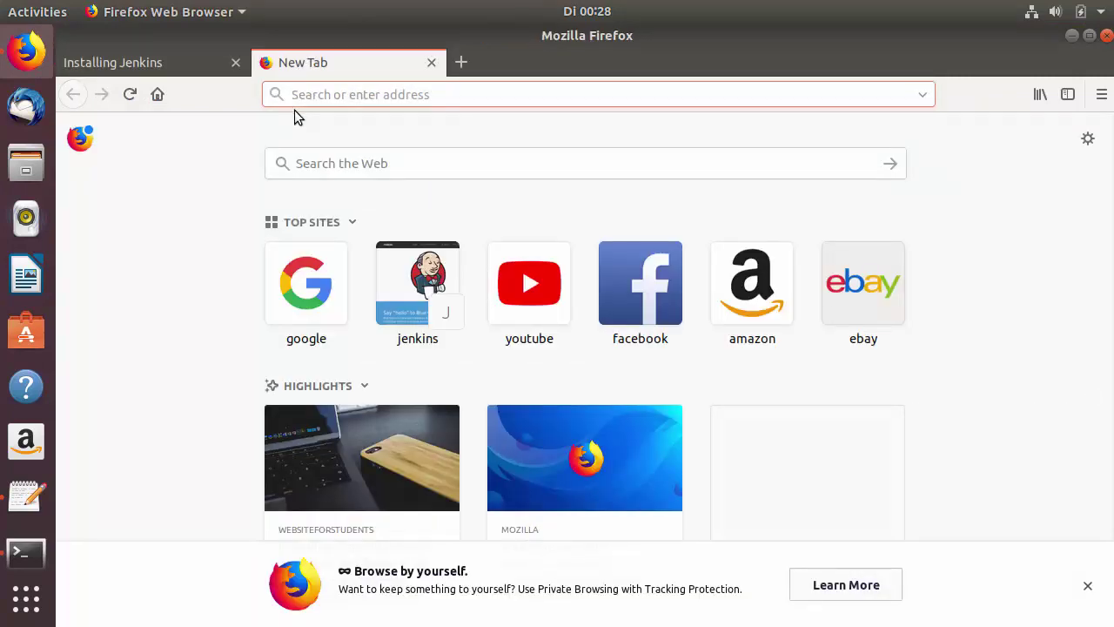
pyautogui.write('lo')
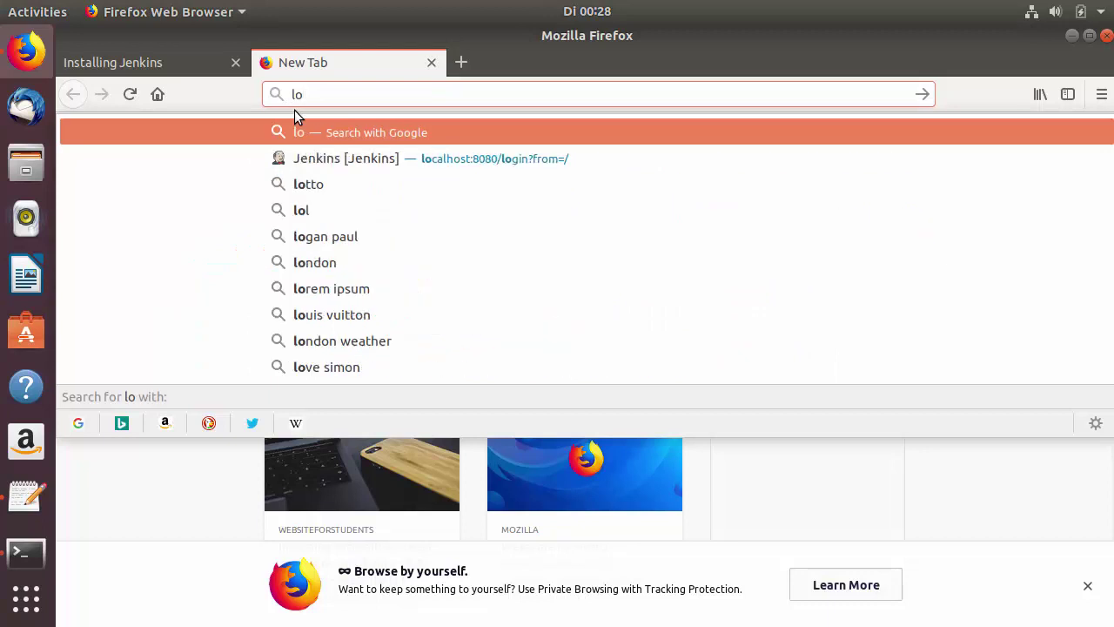
pyautogui.write('cal')
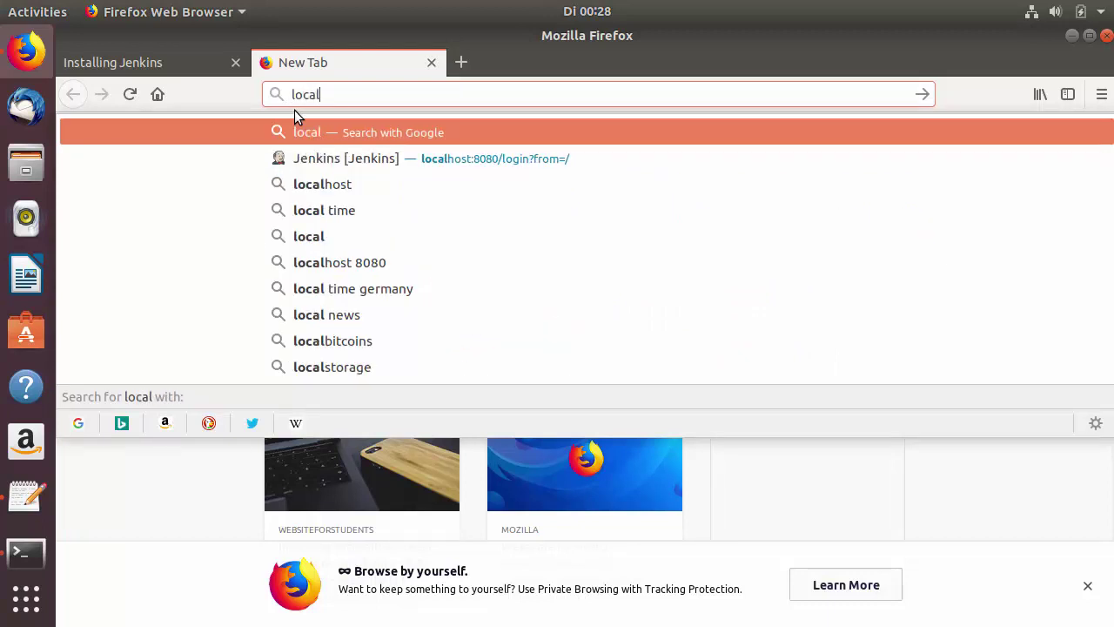
pyautogui.write('host')
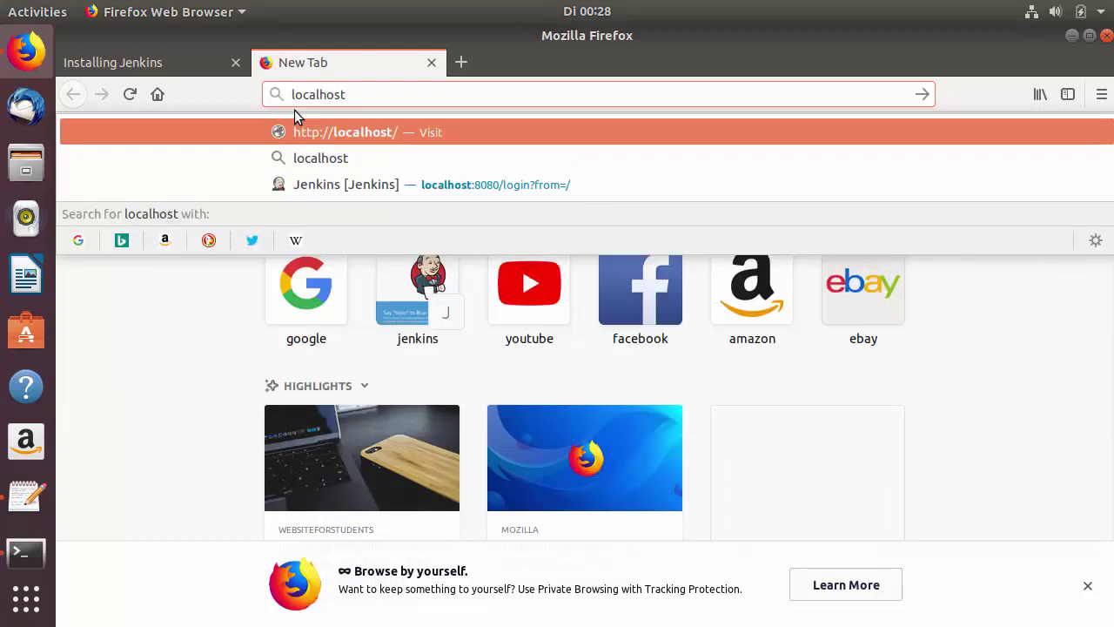
pyautogui.write(':8080')
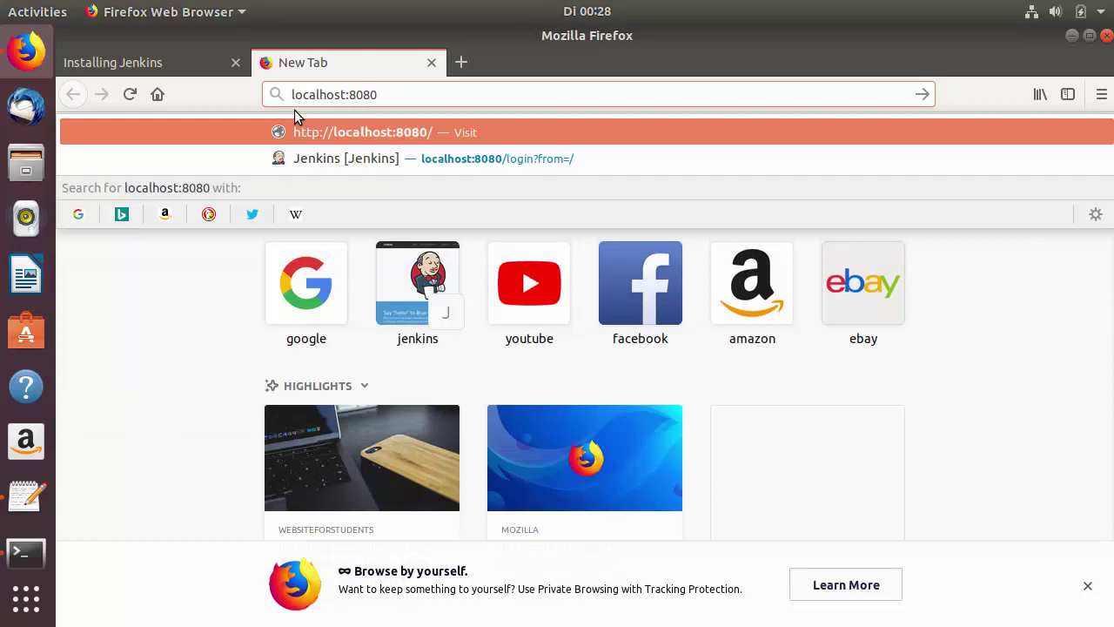
pyautogui.press('Return')
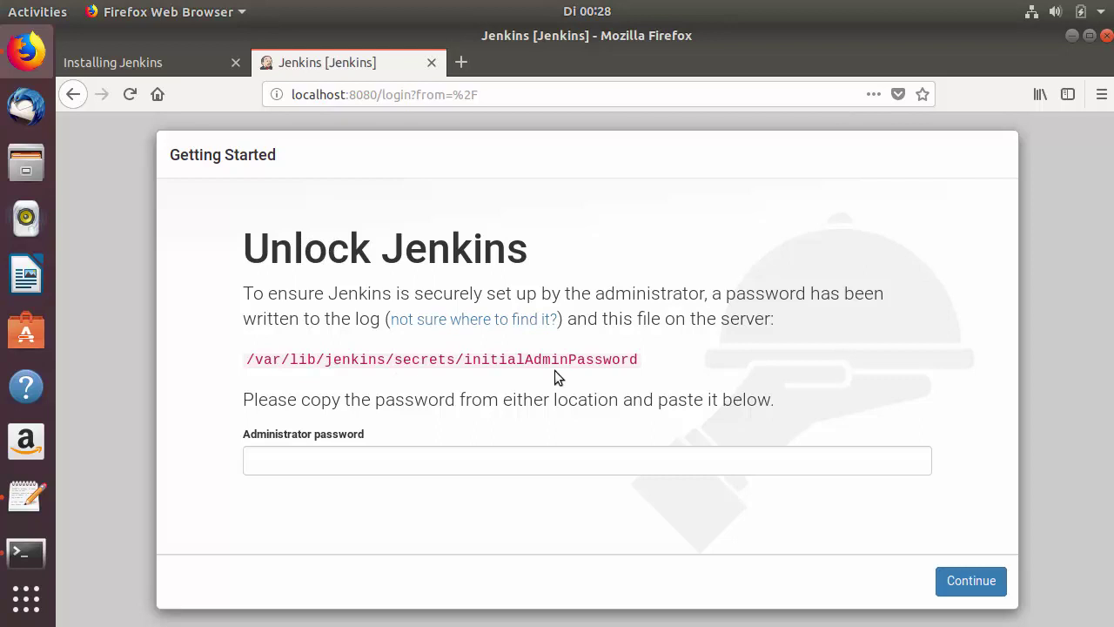
# - Highlight the /var/lib/jenkins/secrets/initialAdminPassword path, then return to the terminal
pyautogui.moveTo(250, 360); pyautogui.dragTo(639, 367)
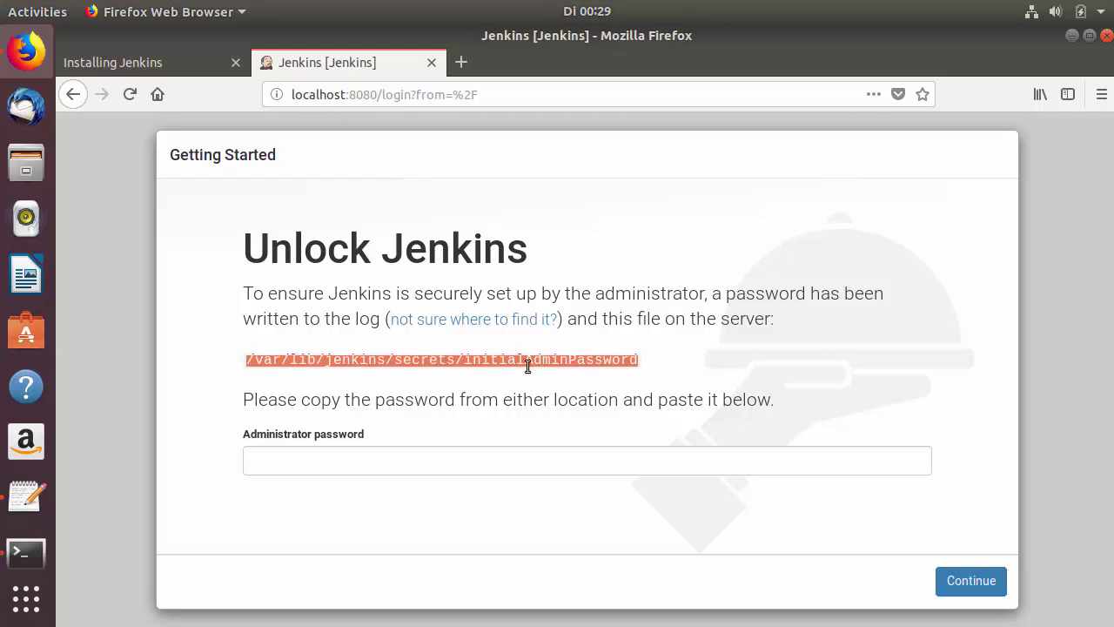
pyautogui.click(411, 402)
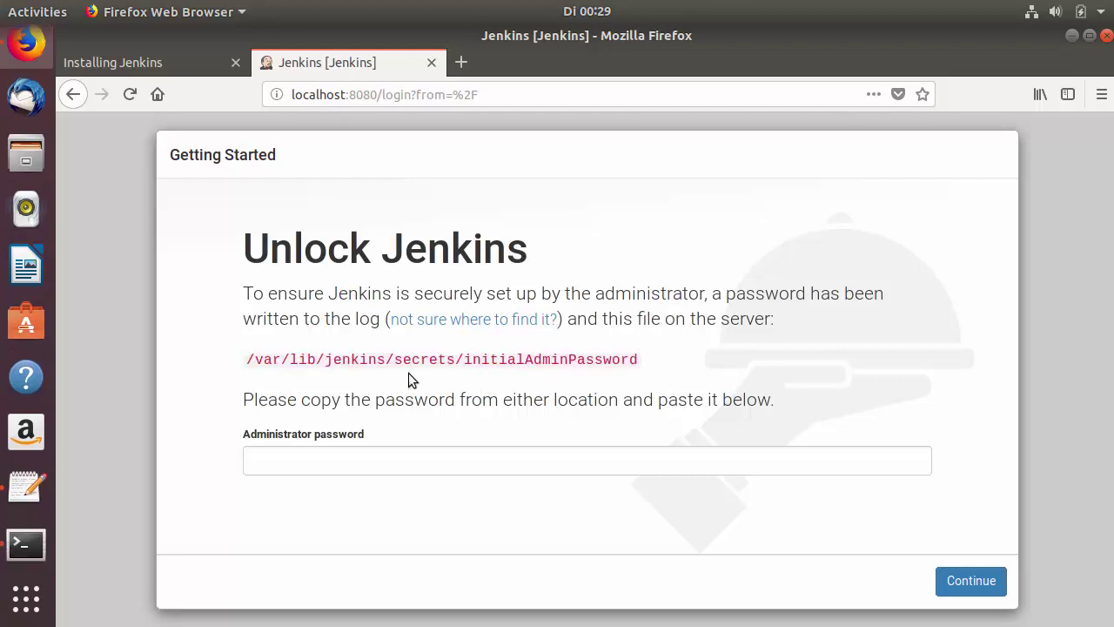
pyautogui.click(38, 544)
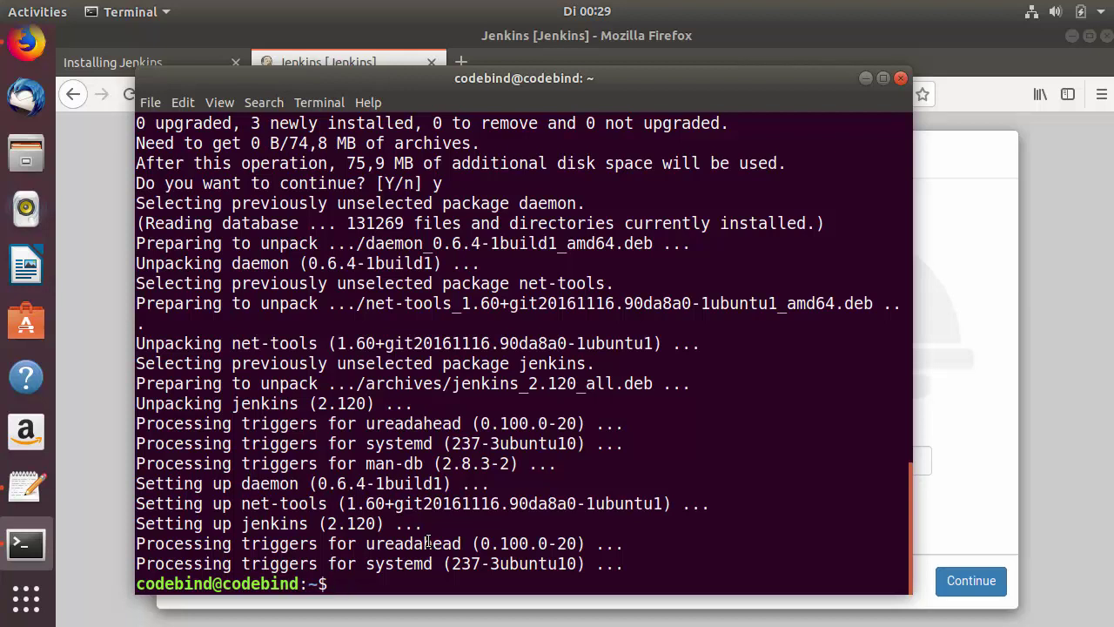
# - Run 'sudo systemctl status jenkins', showing it active since 00:28:08, then exit the output
pyautogui.write('sudo systemctl status')
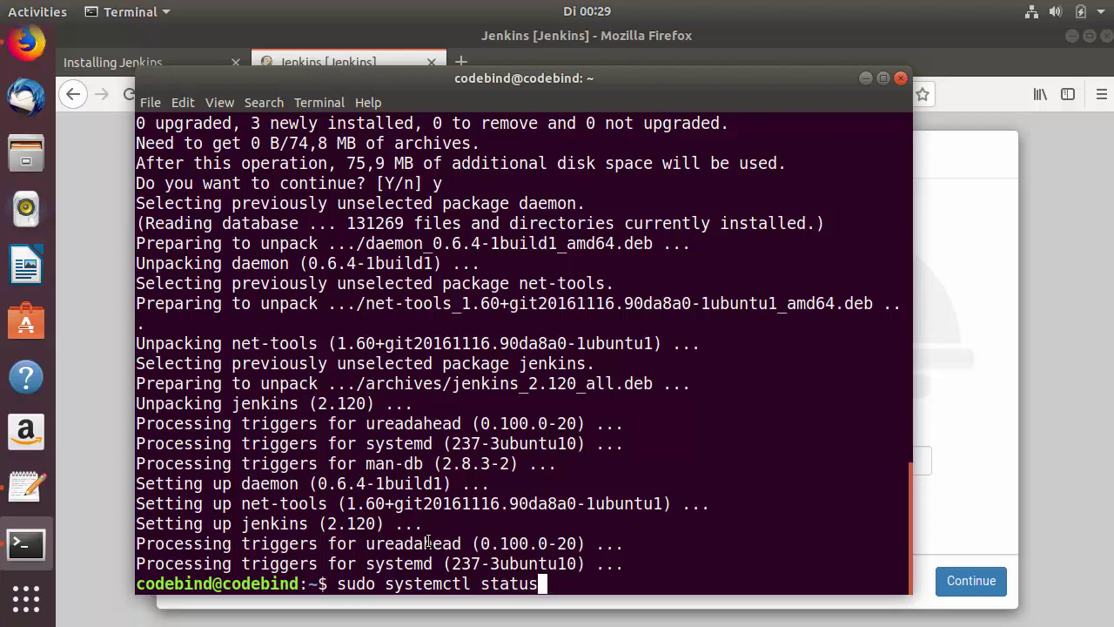
pyautogui.write(' jenkins')
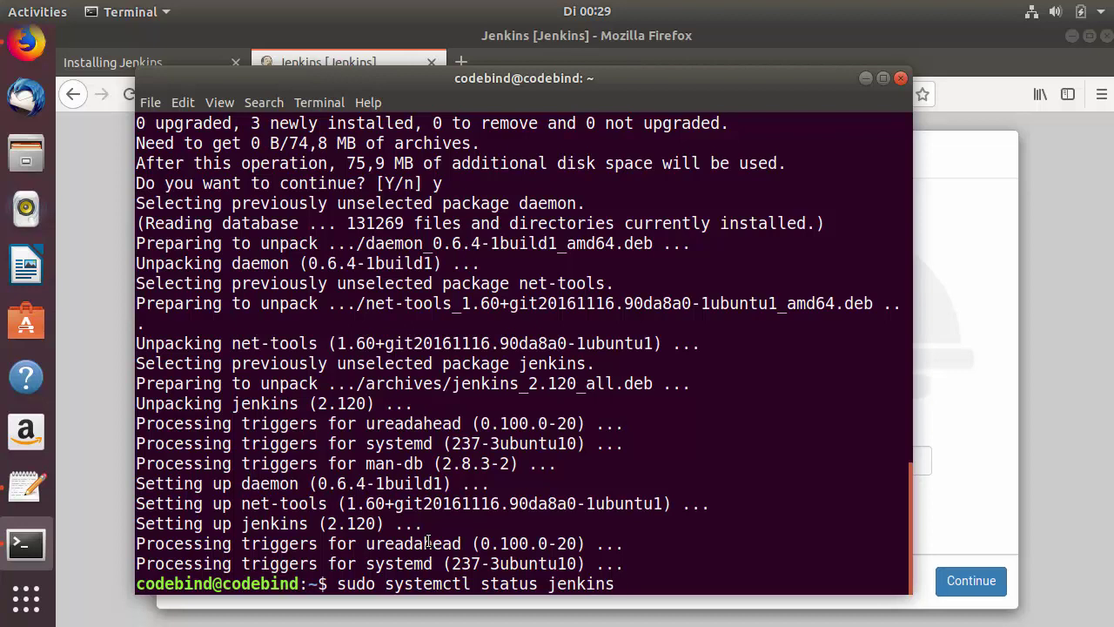
pyautogui.doubleClick(418, 585)
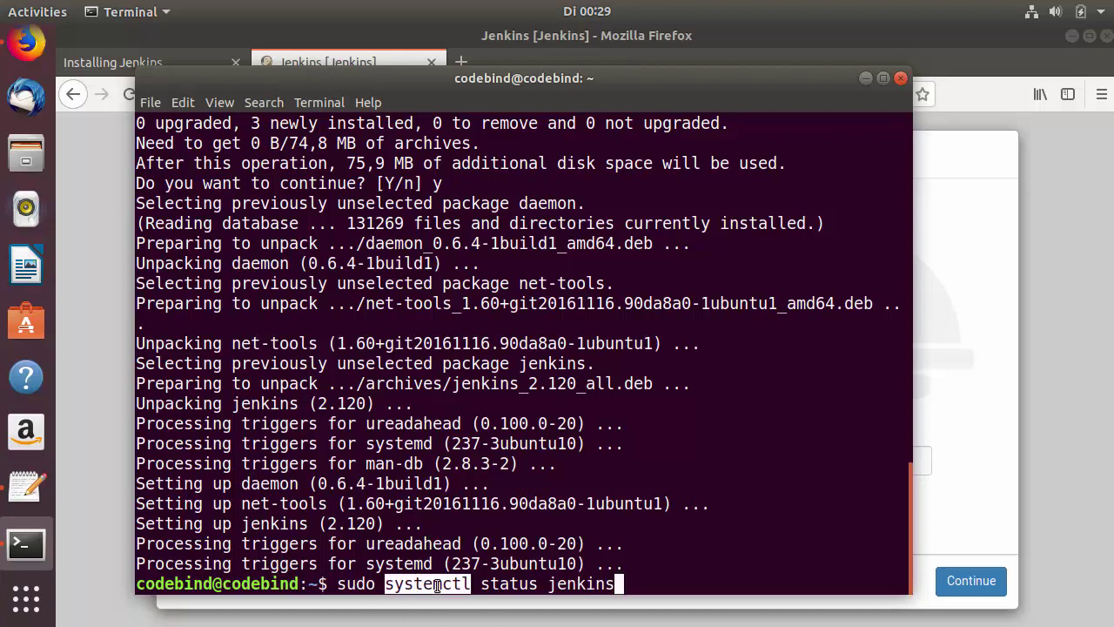
pyautogui.doubleClick(527, 585)
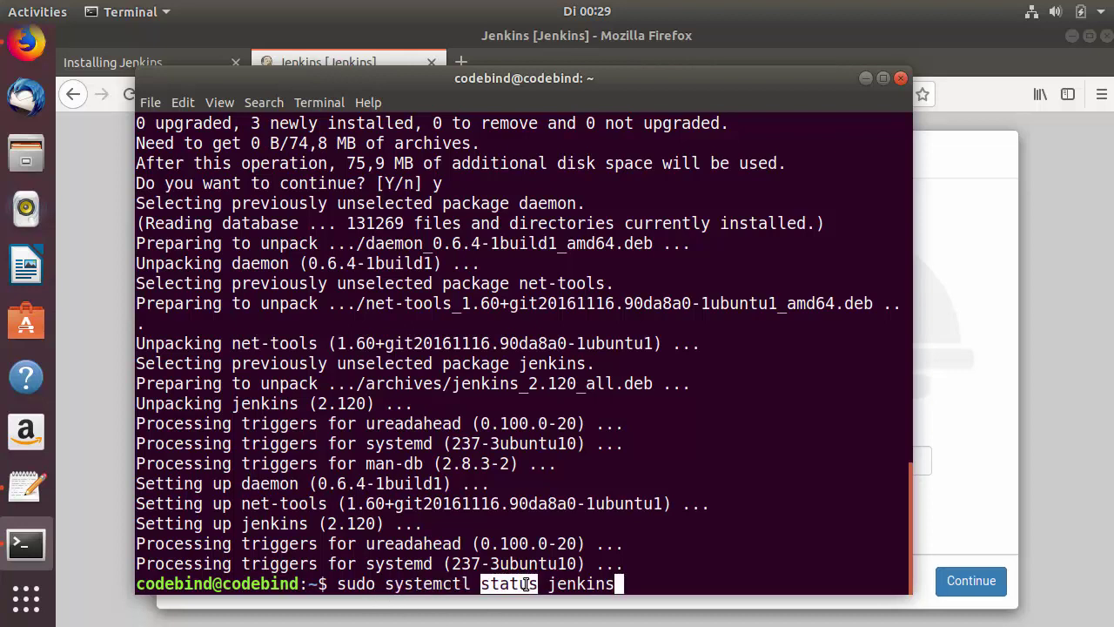
pyautogui.click(654, 555)
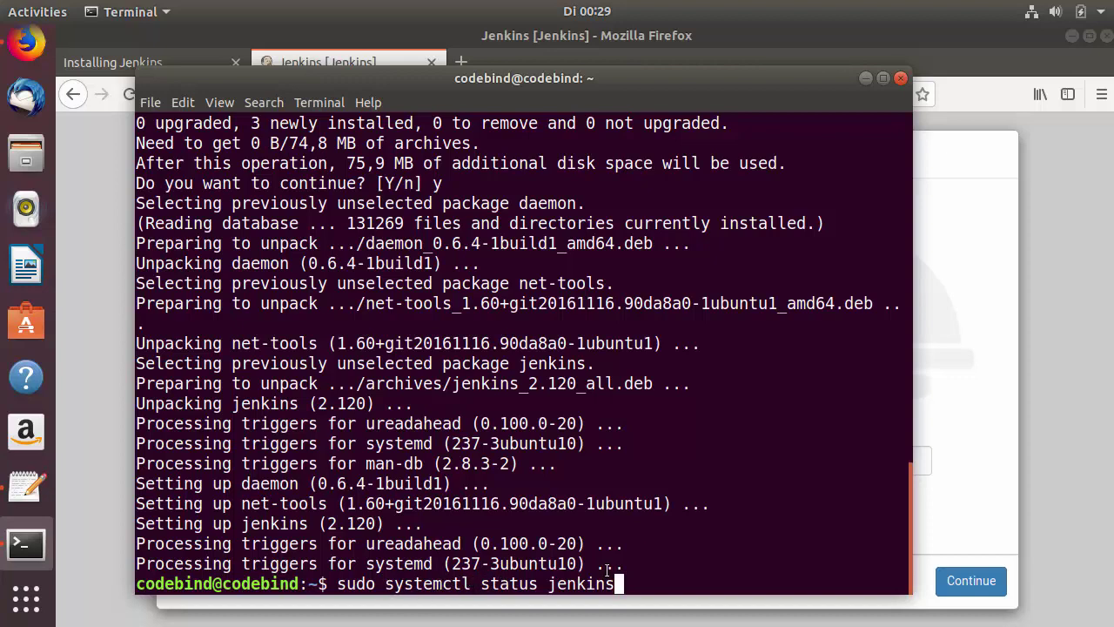
pyautogui.press('Return')
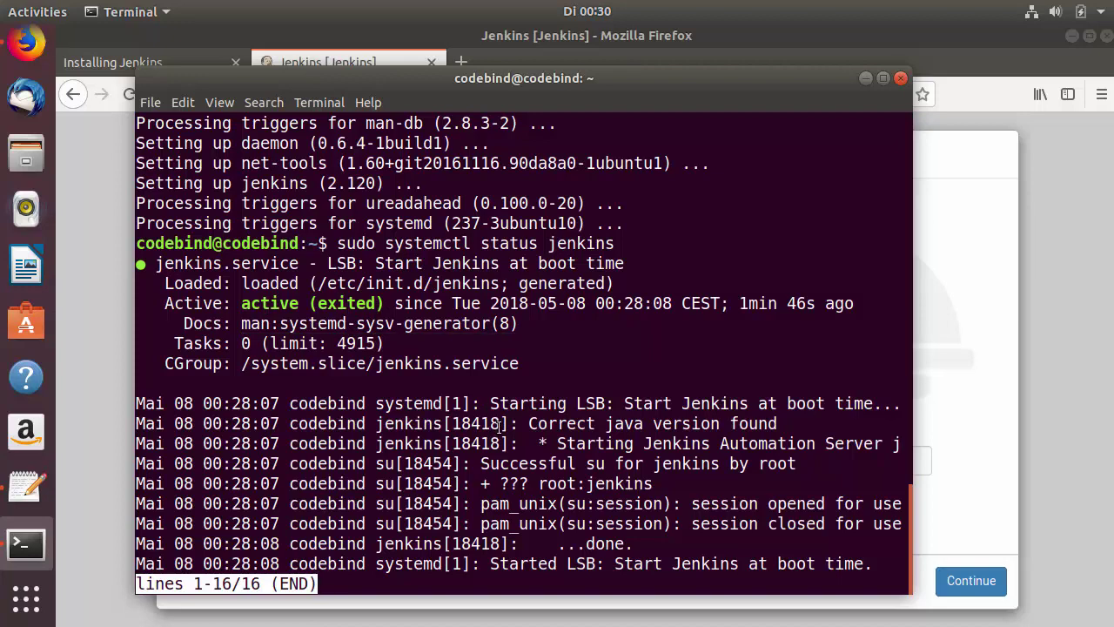
pyautogui.hotkey('ctrl', 'c')
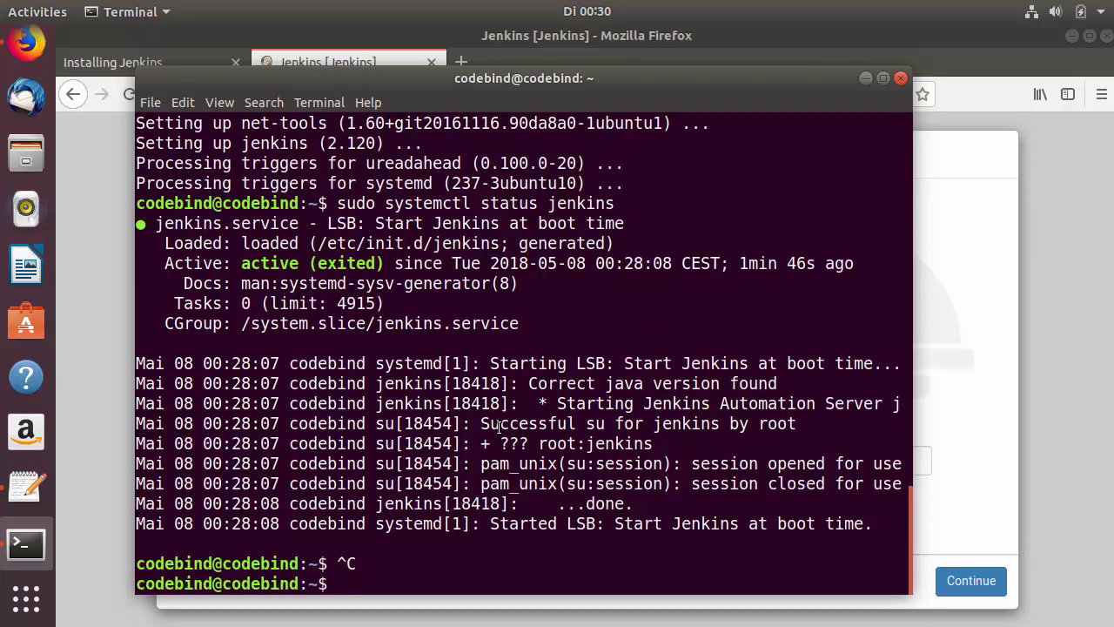
# - Recall the status command and edit it into 'sudo systemctl restart jenkins'
pyautogui.press('Up')
pyautogui.press('Left')
pyautogui.press('Left')
pyautogui.press('Left')
pyautogui.press('Left')
pyautogui.press('Left')
pyautogui.press('Left')
pyautogui.press('Left')
pyautogui.press('Left')
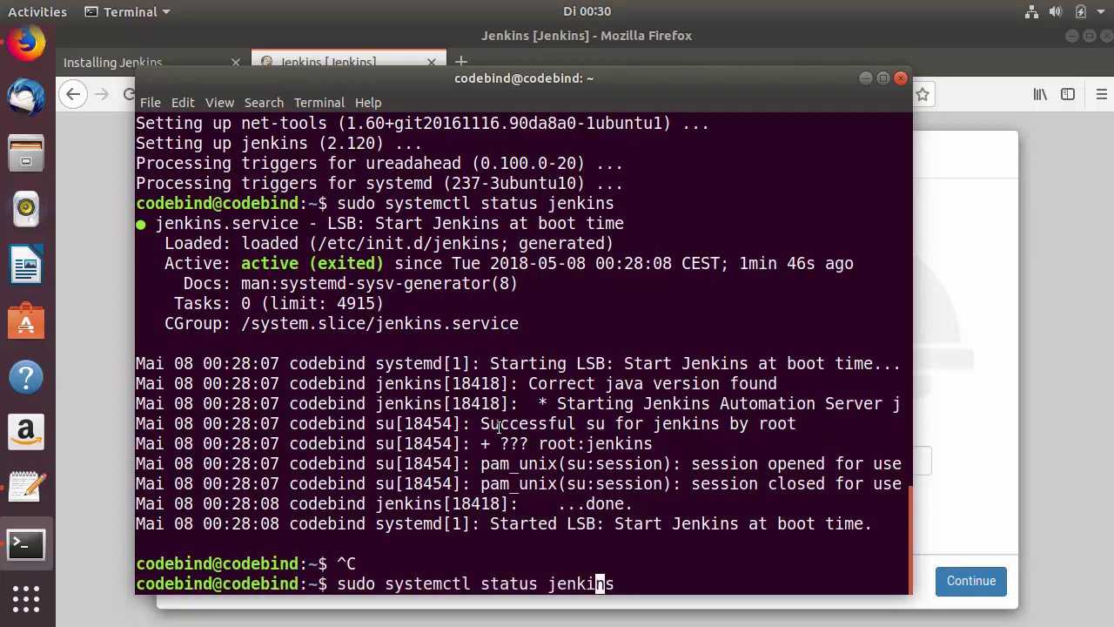
pyautogui.press('BackSpace')
pyautogui.press('BackSpace')
pyautogui.press('BackSpace')
pyautogui.press('BackSpace')
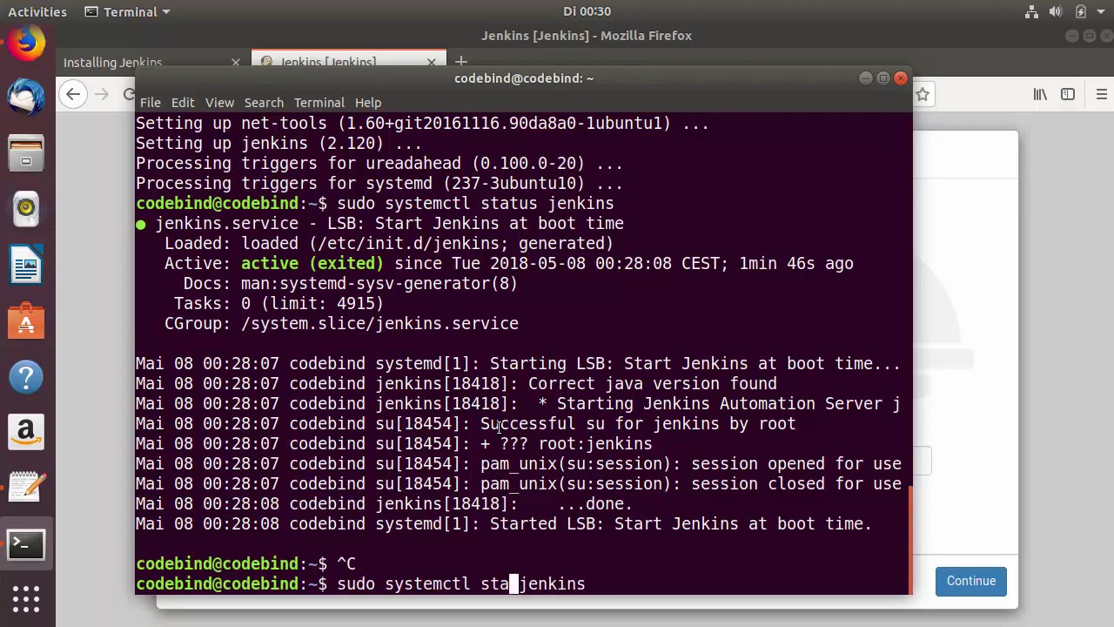
pyautogui.write('art')
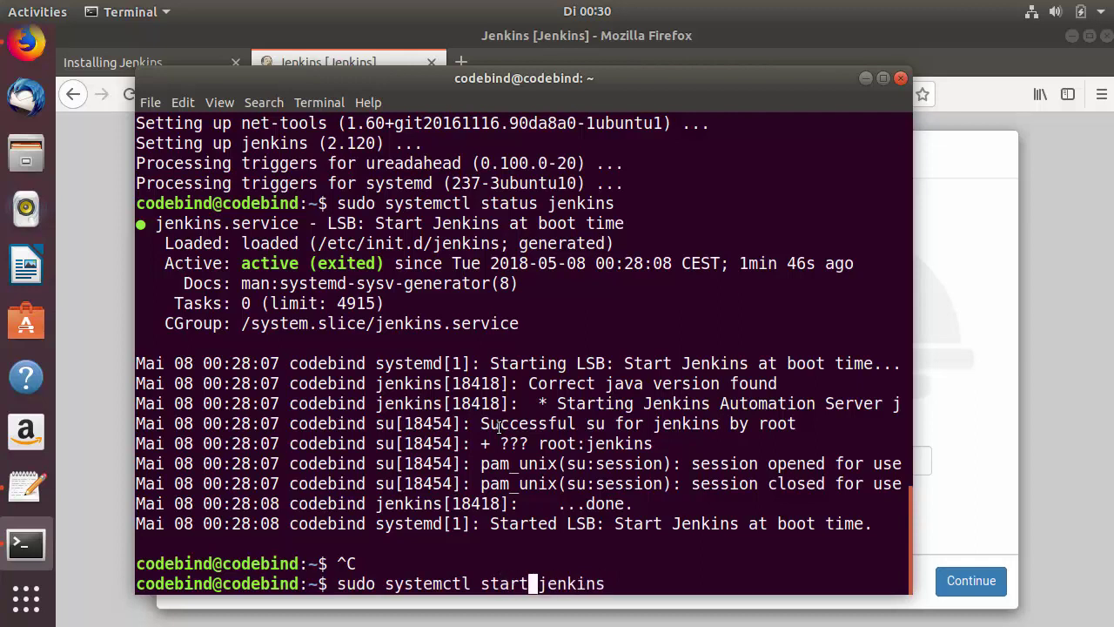
pyautogui.press('Left')
pyautogui.press('Left')
pyautogui.press('Left')
pyautogui.press('Left')
pyautogui.press('Left')
pyautogui.press('Left')
pyautogui.write('re')
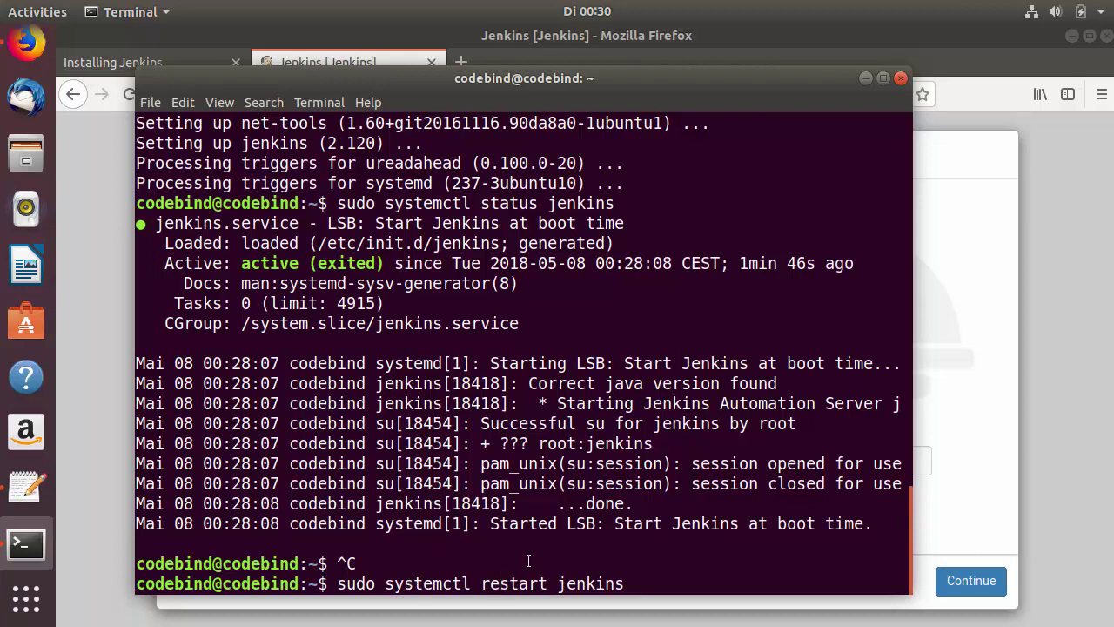
# - Change it to a stop command, abort it with Ctrl+C, and return to the Unlock Jenkins page
pyautogui.press('Right')
pyautogui.press('Right')
pyautogui.press('Right')
pyautogui.press('Right')
pyautogui.press('Right')
pyautogui.press('BackSpace')
pyautogui.press('BackSpace')
pyautogui.press('BackSpace')
pyautogui.press('BackSpace')
pyautogui.press('BackSpace')
pyautogui.press('BackSpace')
pyautogui.press('BackSpace')
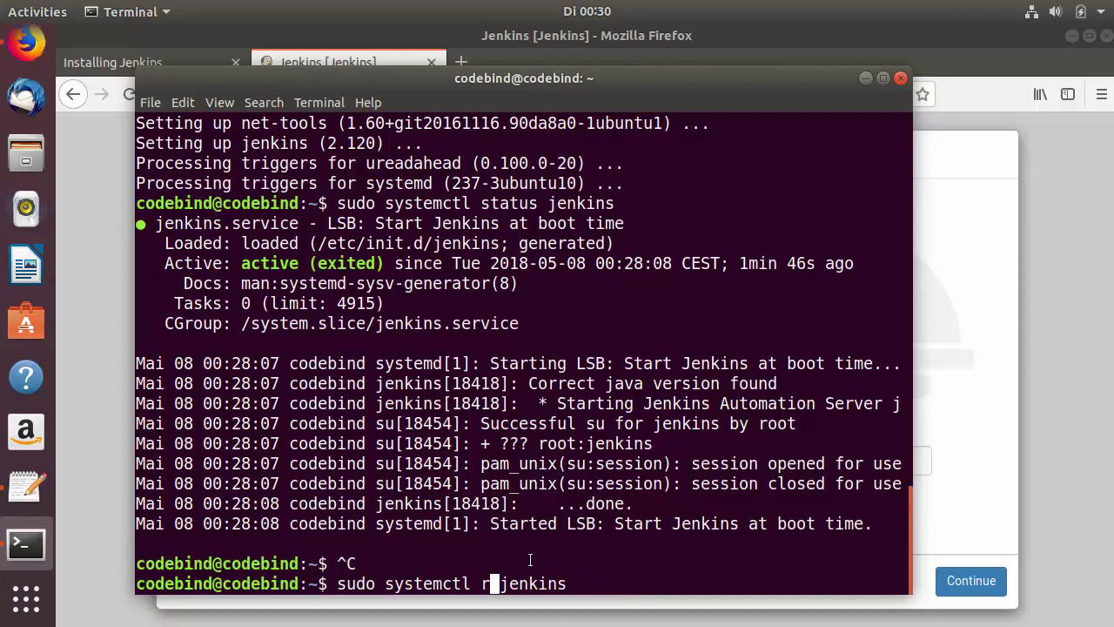
pyautogui.write('stop')
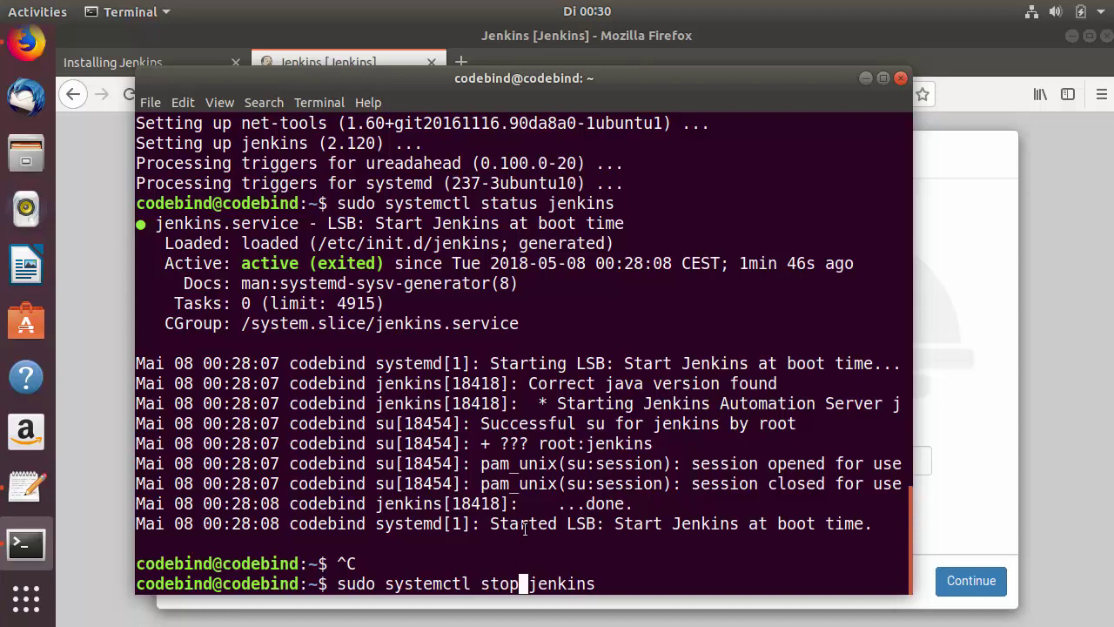
pyautogui.moveTo(338, 582); pyautogui.dragTo(522, 582)
pyautogui.click(557, 577)
pyautogui.hotkey('ctrl', 'c')
pyautogui.hotkey('ctrl', 'c')
pyautogui.hotkey('ctrl', 'c')
pyautogui.hotkey('ctrl', 'c')
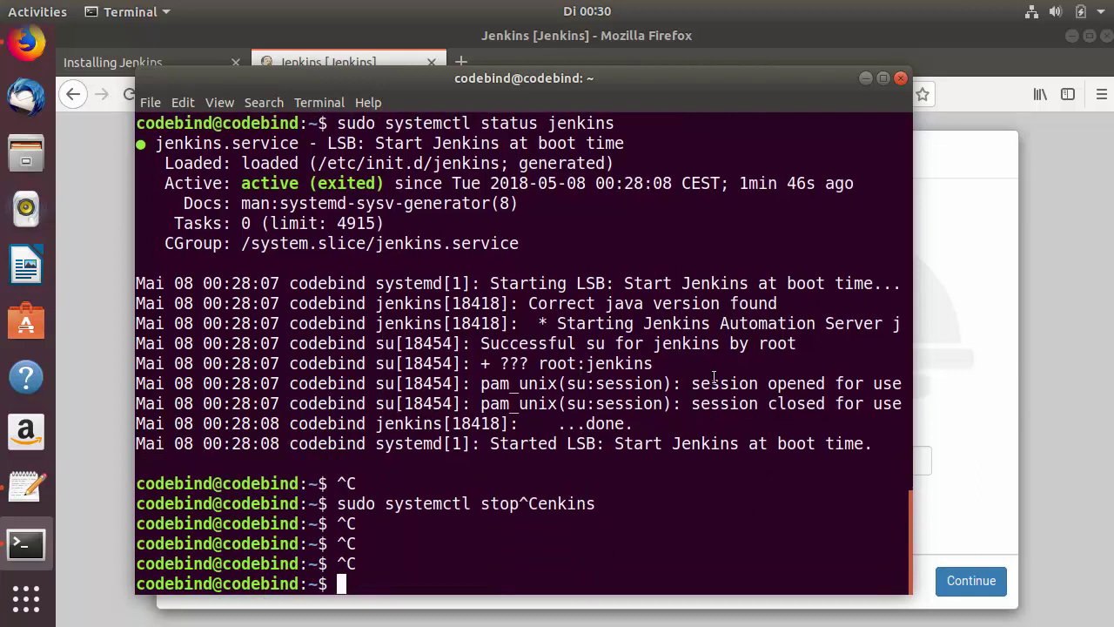
pyautogui.click(966, 315)
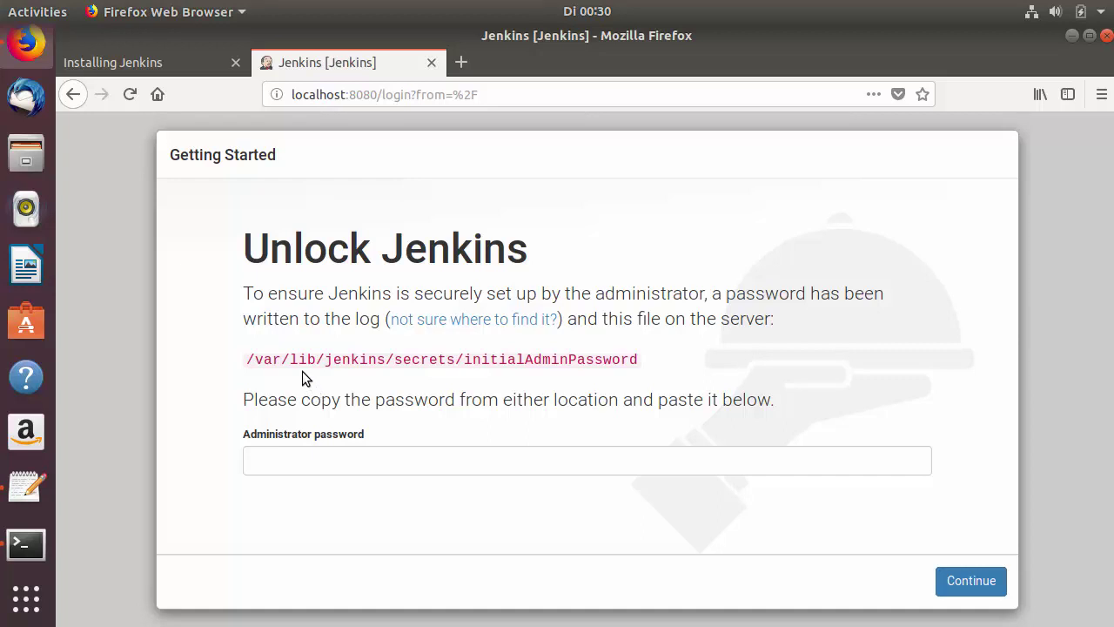
# - Select the /var/lib/jenkins/secrets/initialAdminPassword path on the page and return to the terminal
pyautogui.moveTo(249, 361); pyautogui.dragTo(640, 359)
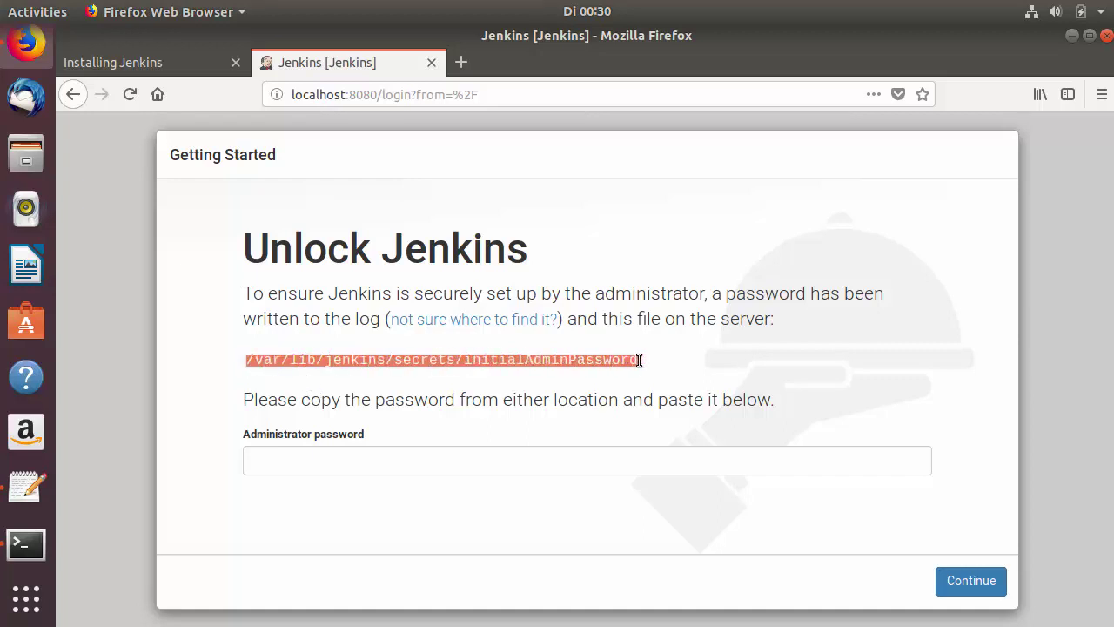
pyautogui.doubleClick(587, 359)
pyautogui.click(634, 360)
pyautogui.moveTo(639, 360); pyautogui.dragTo(251, 360)
pyautogui.click(26, 544)
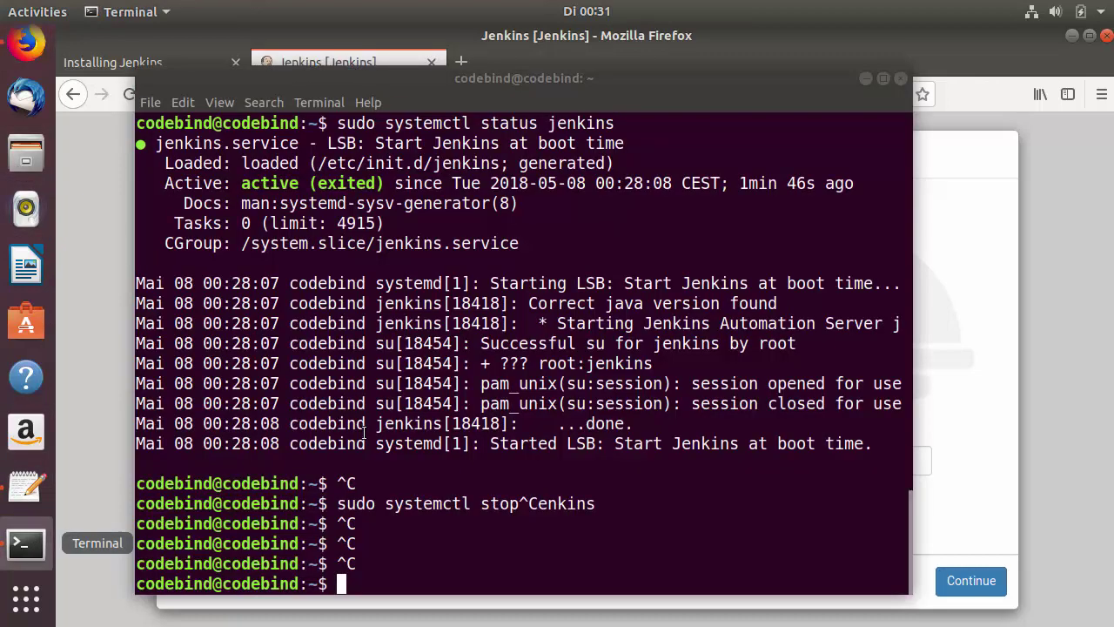
# - Clear the screen and run cat on the pasted initialAdminPassword file path
pyautogui.write('cl')
pyautogui.write('lear')
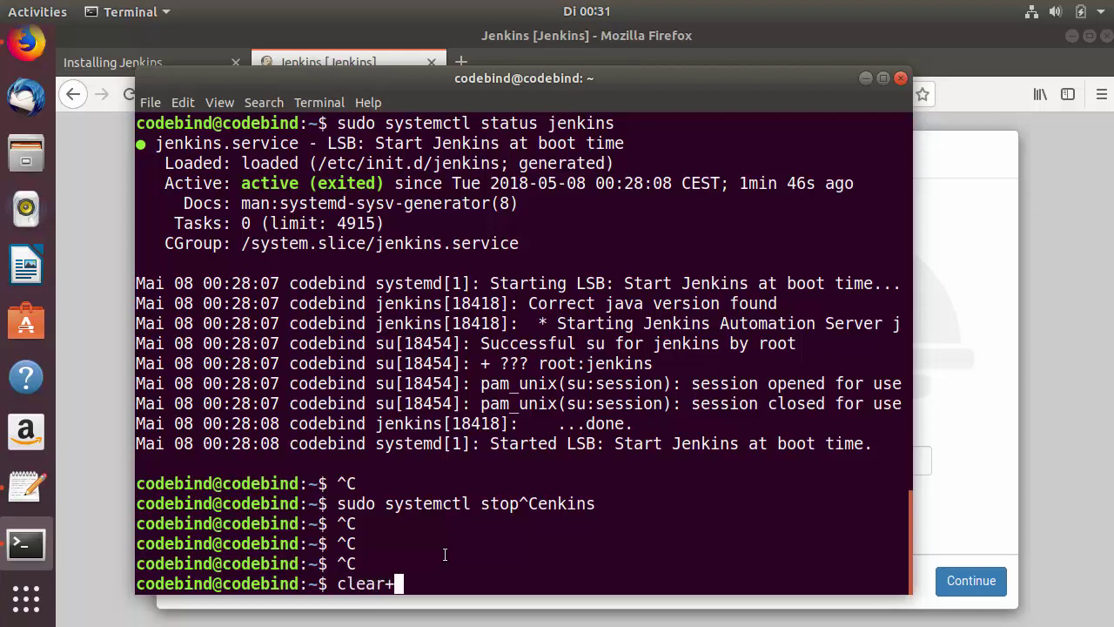
pyautogui.press('Return')
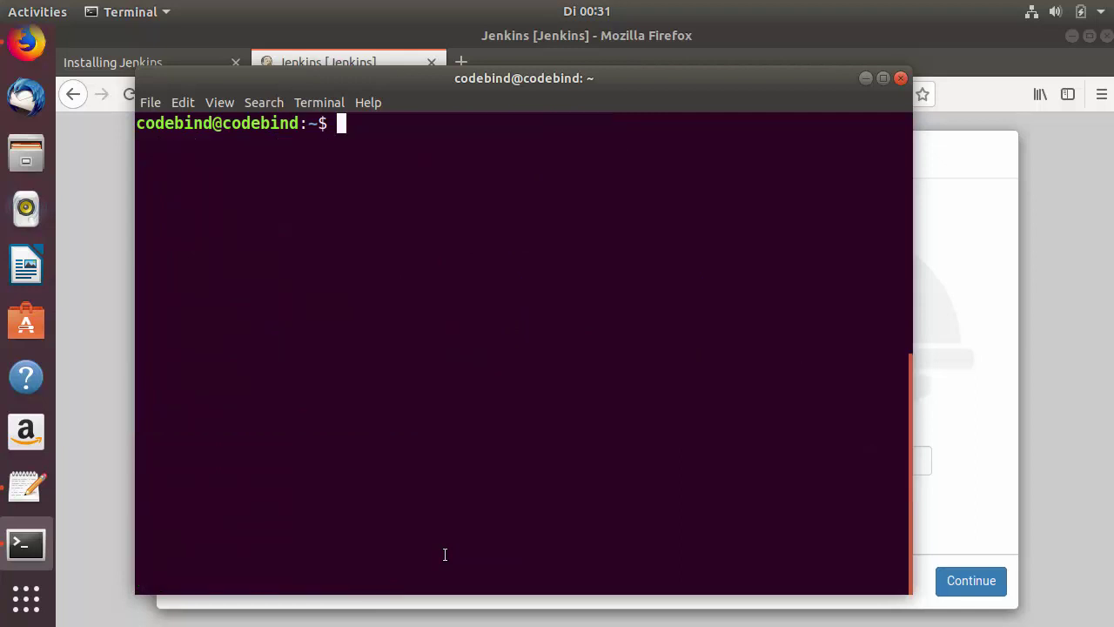
pyautogui.write('cat')
pyautogui.hotkey('ctrl', 'shift', 'v')
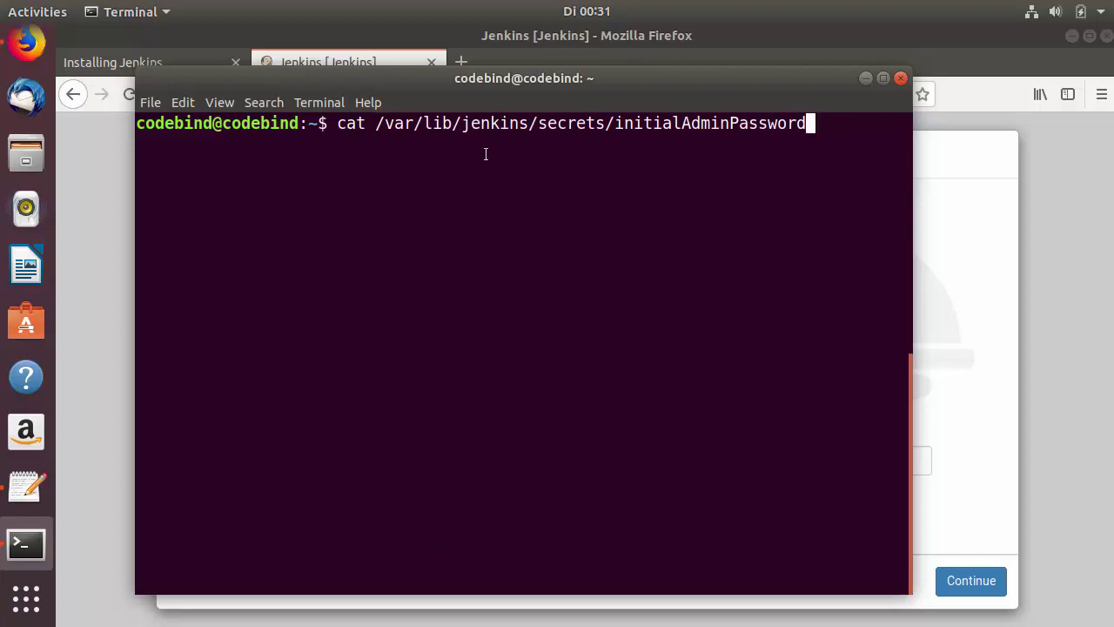
pyautogui.click(945, 303)
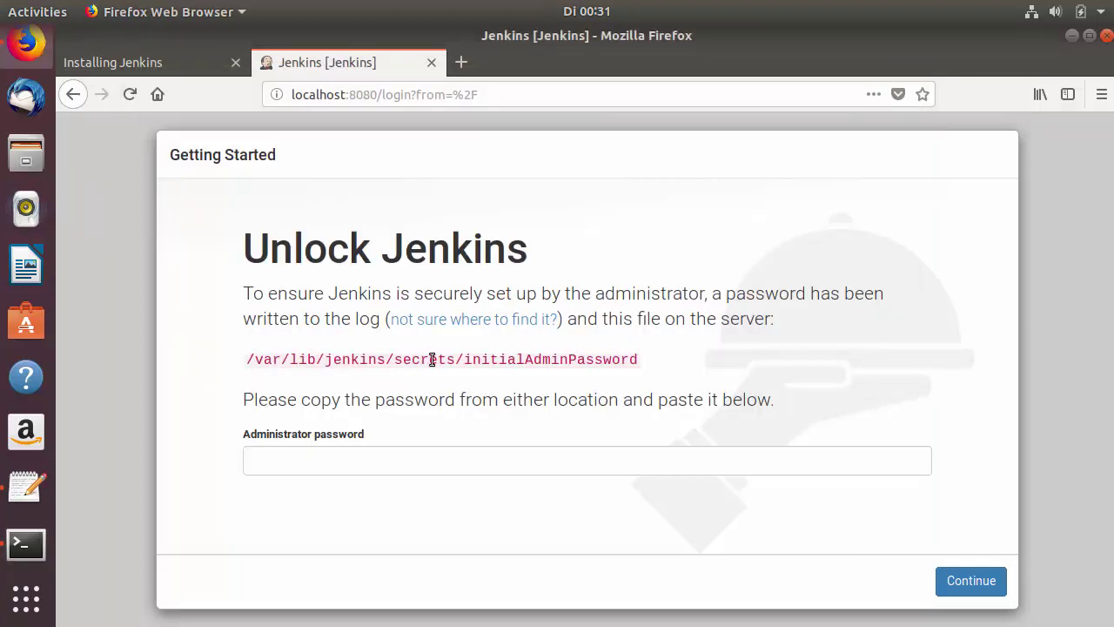
pyautogui.doubleClick(507, 363)
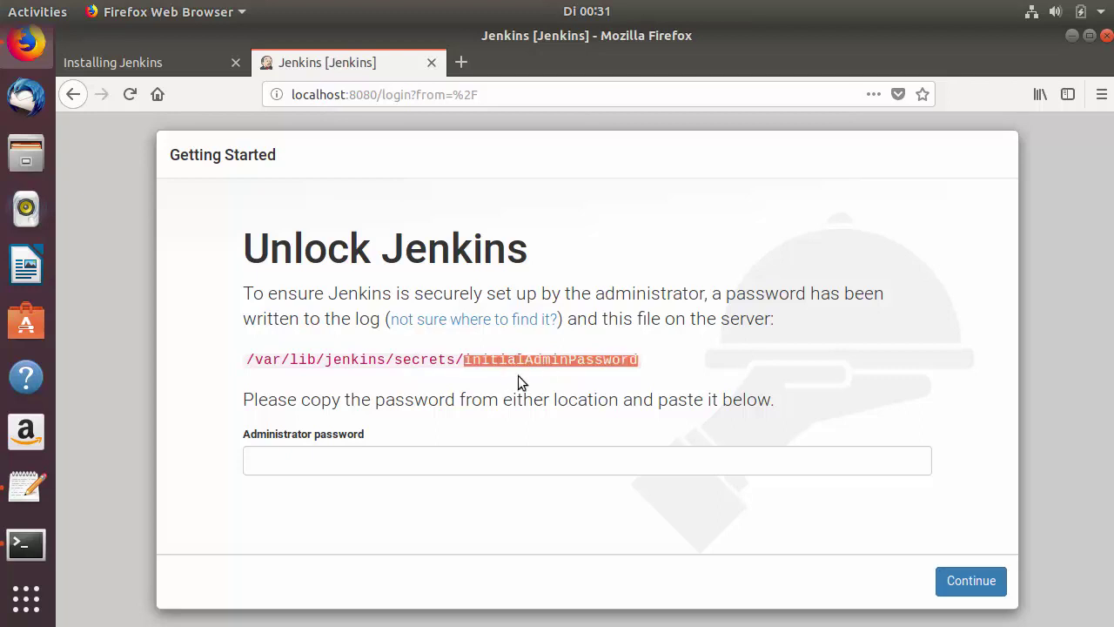
pyautogui.click(28, 541)
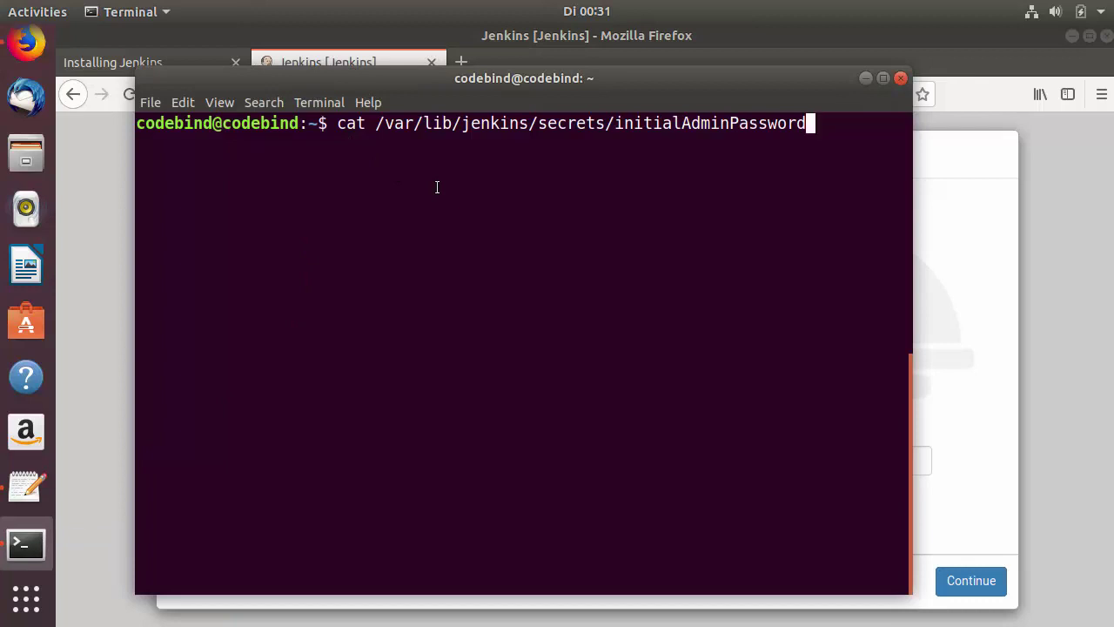
pyautogui.press('Return')
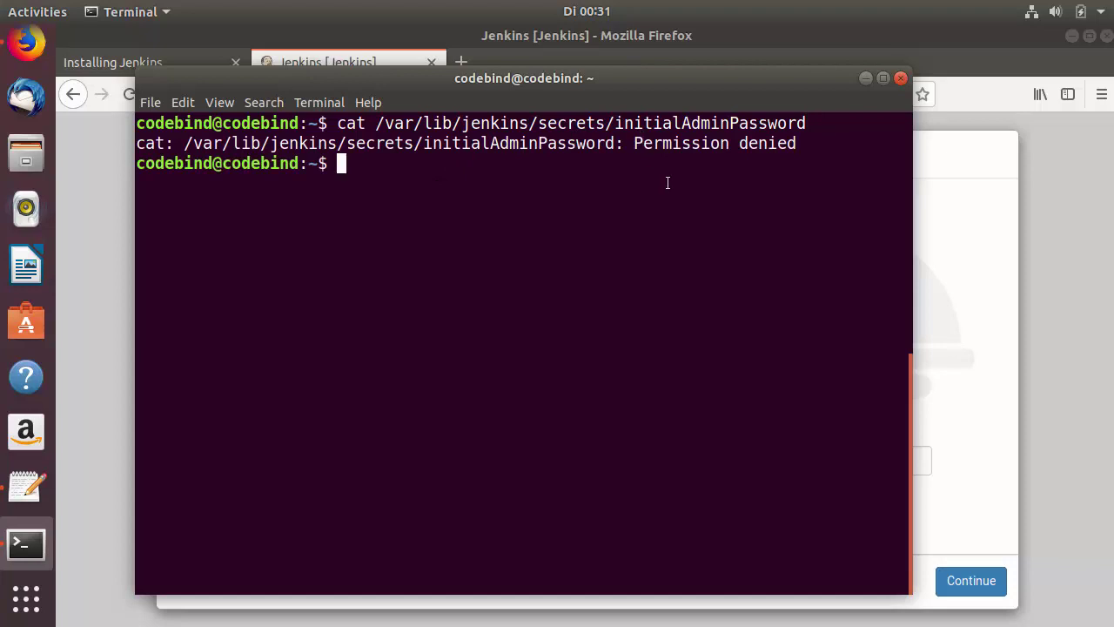
# - Rerun the cat command with sudo to print the initial admin password
pyautogui.press('Up')
pyautogui.press('Left')
pyautogui.press('Left')
pyautogui.press('Left')
pyautogui.press('Left')
pyautogui.press('Left')
pyautogui.press('Left')
pyautogui.press('Left')
pyautogui.press('Left')
pyautogui.press('Left')
pyautogui.press('Left')
pyautogui.press('Left')
pyautogui.press('Left')
pyautogui.press('Left')
pyautogui.press('Left')
pyautogui.press('Left')
pyautogui.press('Left')
pyautogui.press('Left')
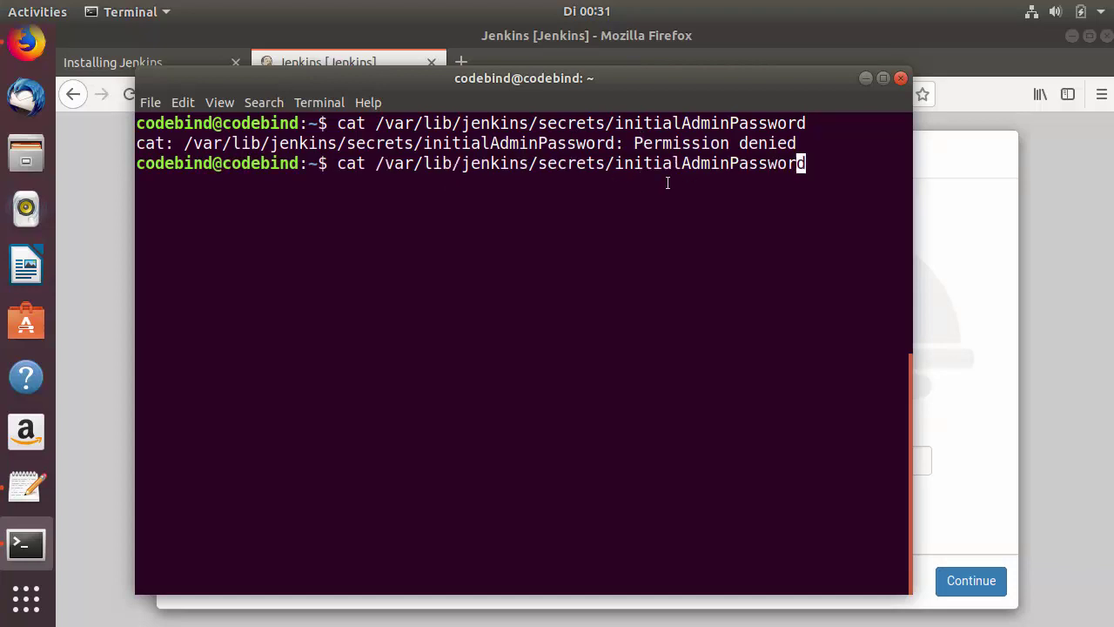
pyautogui.press('Left')
pyautogui.press('Left')
pyautogui.press('Left')
pyautogui.press('Left')
pyautogui.press('Left')
pyautogui.press('Left')
pyautogui.press('Left')
pyautogui.press('Left')
pyautogui.press('Left')
pyautogui.press('Left')
pyautogui.press('Left')
pyautogui.press('Left')
pyautogui.press('Left')
pyautogui.press('Left')
pyautogui.press('Left')
pyautogui.press('Left')
pyautogui.press('Left')
pyautogui.press('Left')
pyautogui.press('Left')
pyautogui.press('Left')
pyautogui.write('sudo')
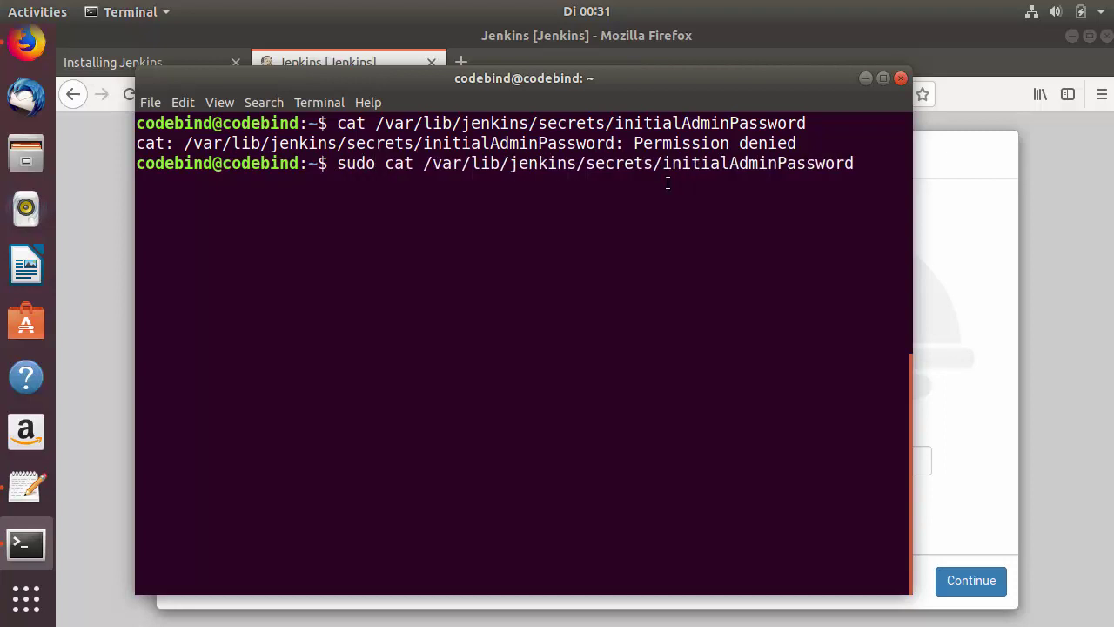
pyautogui.press('Return')
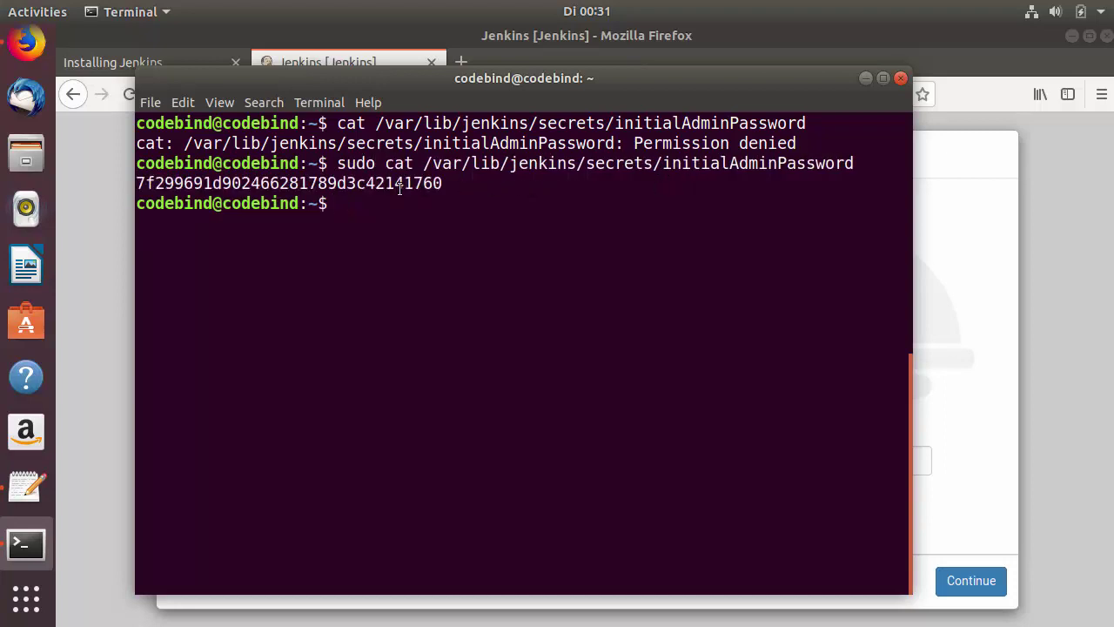
# - Copy the printed admin password through the right-click Copy option
pyautogui.doubleClick(399, 184)
pyautogui.hotkey('ctrl', 'c')
pyautogui.hotkey('ctrl', 'c')
pyautogui.rightClick(403, 183)
pyautogui.press('Escape')
pyautogui.rightClick(403, 185)
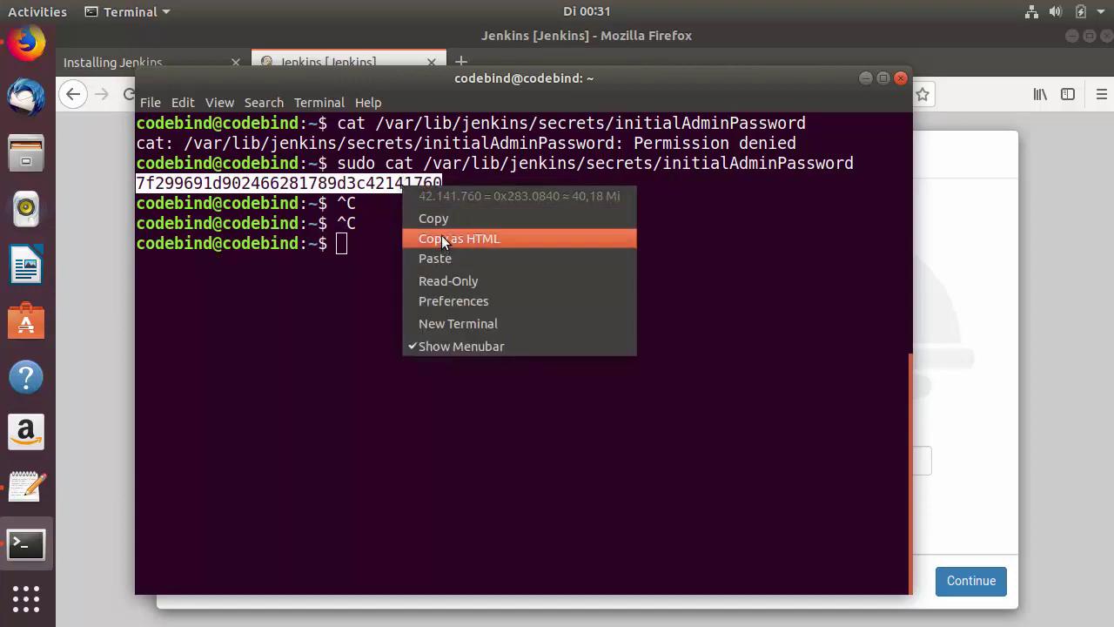
pyautogui.click(442, 220)
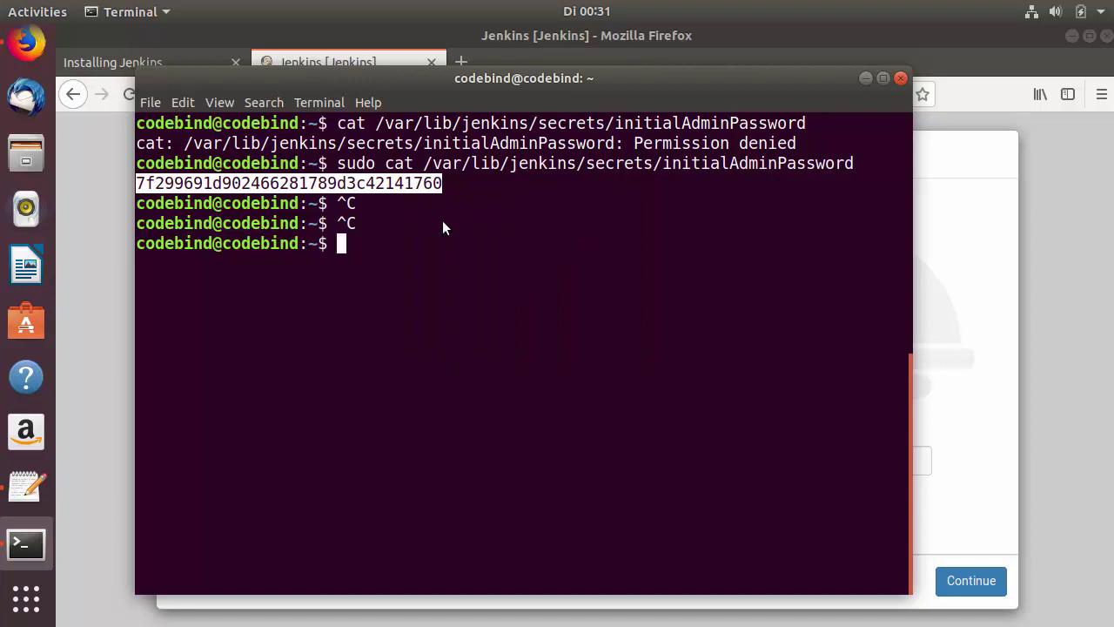
# - Edit the recalled command into 'sudo gedit' on the initialAdminPassword file
pyautogui.press('Up')
pyautogui.press('Left')
pyautogui.press('Left')
pyautogui.press('Left')
pyautogui.press('Left')
pyautogui.press('Left')
pyautogui.press('Left')
pyautogui.press('Left')
pyautogui.press('Left')
pyautogui.press('Left')
pyautogui.press('Left')
pyautogui.press('Left')
pyautogui.press('Left')
pyautogui.press('Left')
pyautogui.press('Left')
pyautogui.press('Left')
pyautogui.press('Left')
pyautogui.press('Left')
pyautogui.press('Left')
pyautogui.press('Left')
pyautogui.press('Left')
pyautogui.press('BackSpace')
pyautogui.press('BackSpace')
pyautogui.press('BackSpace')
pyautogui.press('BackSpace')
pyautogui.write('gedit')
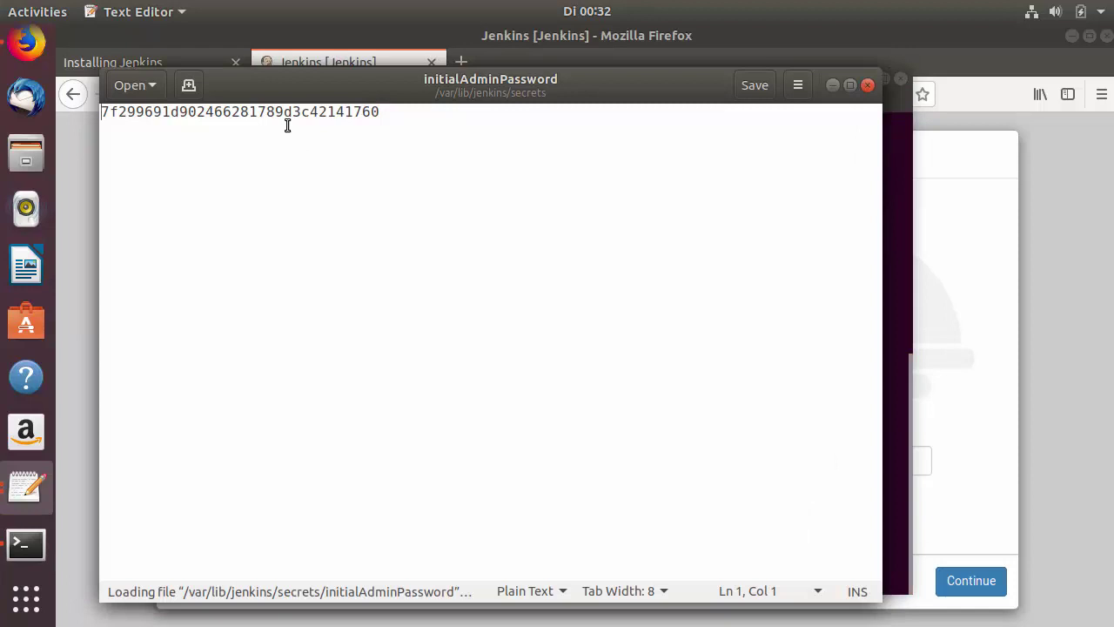
# - Select the password line in gedit, close the editor, and switch to the Unlock Jenkins page
pyautogui.doubleClick(287, 115)
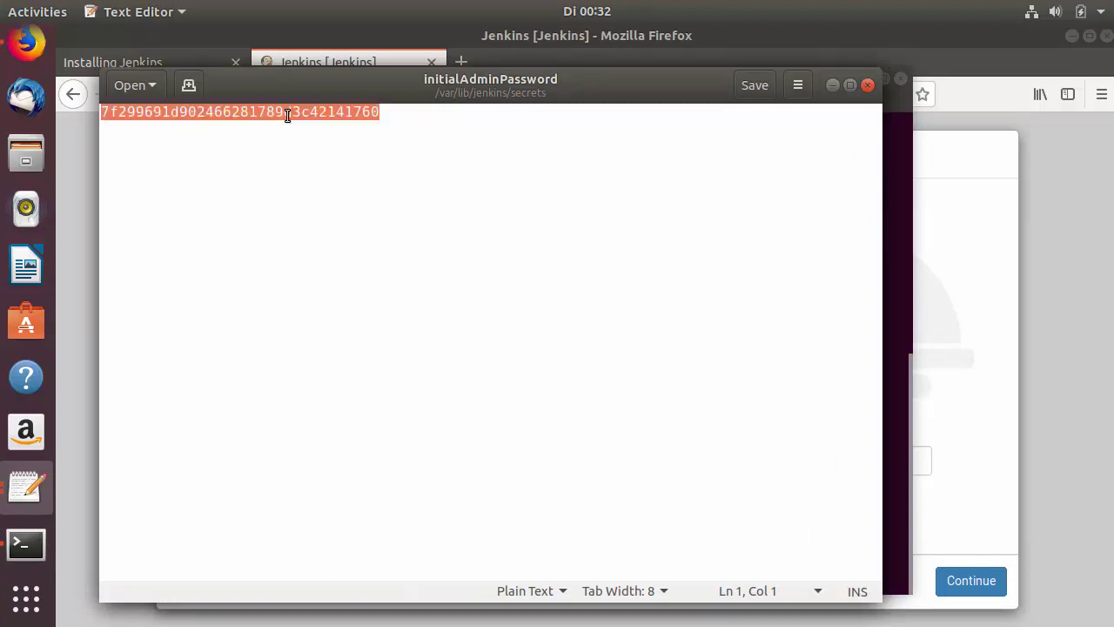
pyautogui.click(867, 85)
pyautogui.click(934, 209)
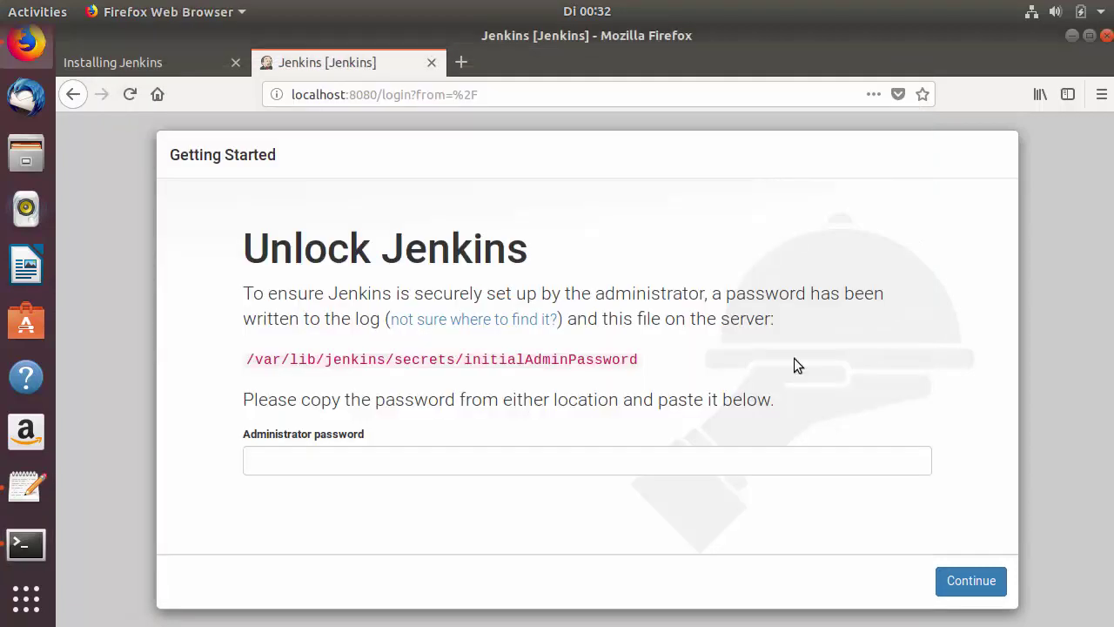
# - Paste the administrator password, continue, and decline Firefox's offer to save it
pyautogui.hotkey('ctrl', 'v')
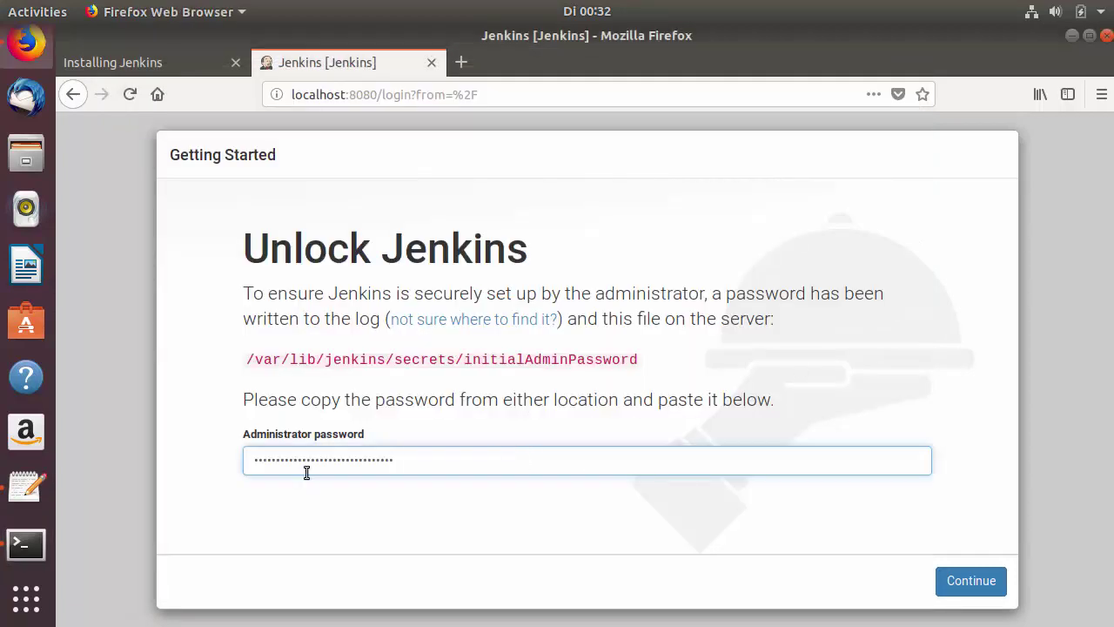
pyautogui.click(953, 590)
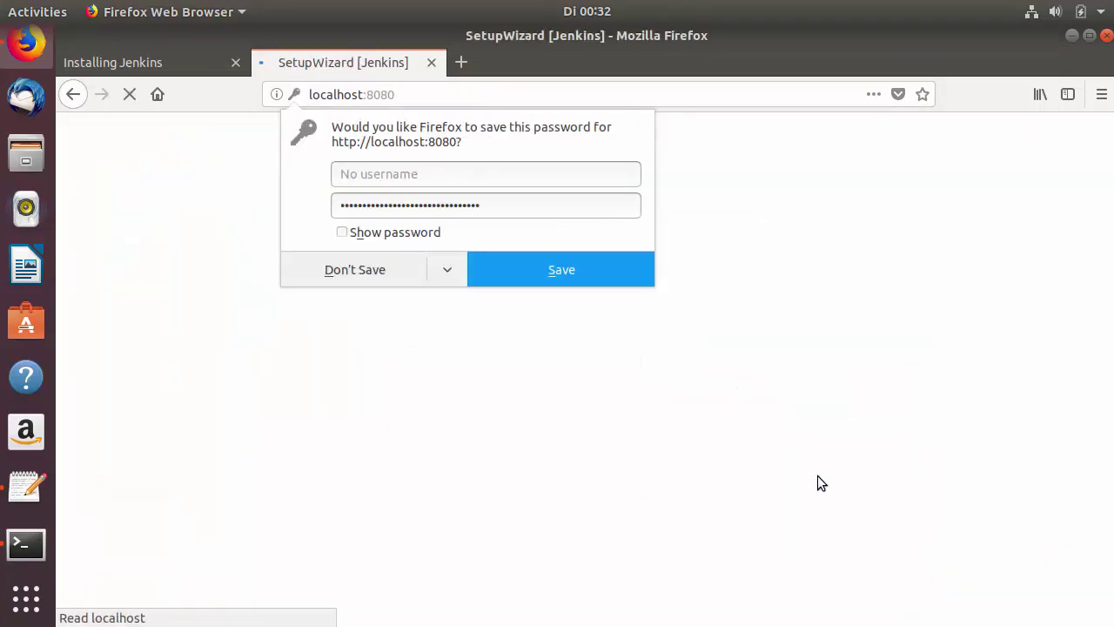
pyautogui.click(356, 267)
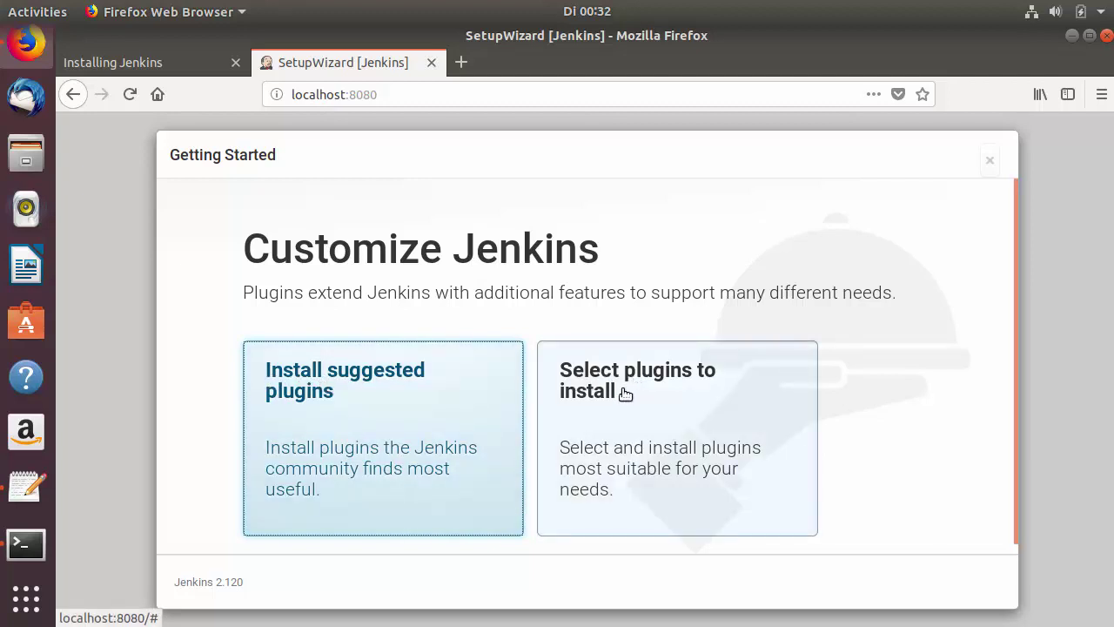
# - Choose Install suggested plugins and let the installation finish
pyautogui.click(329, 399)
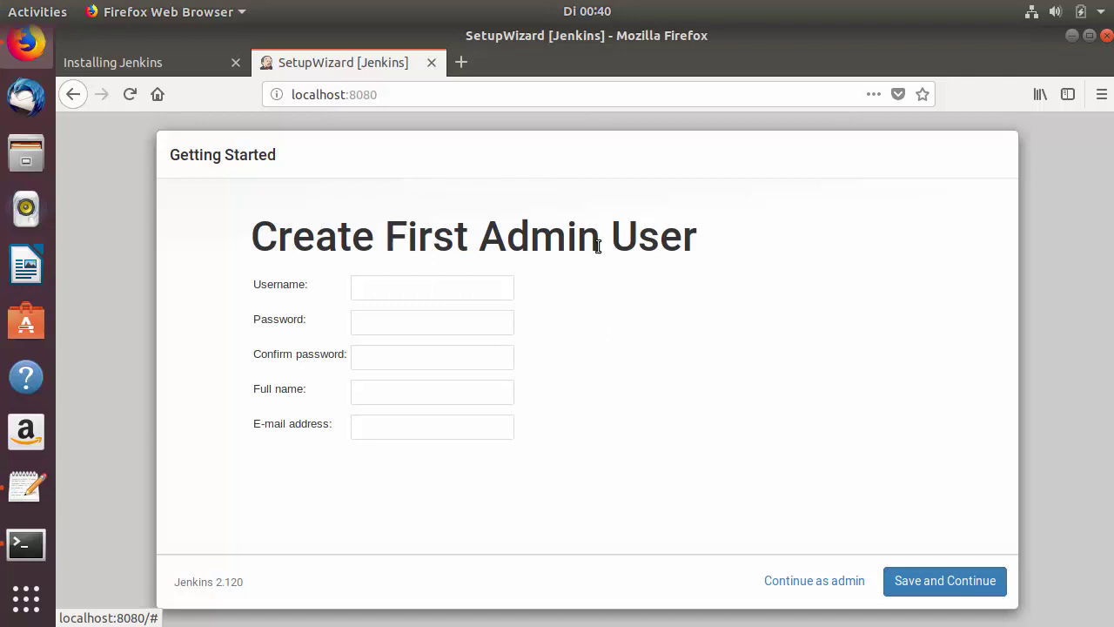
# - Enter 'admin' as the username and type the account password twice
pyautogui.click(419, 294)
pyautogui.write('admin')
pyautogui.click(418, 323)
pyautogui.write('admi')
pyautogui.click(406, 360)
pyautogui.write('admi')
# - Set the full name to 'admin', paste the e-mail address, and save the user
pyautogui.click(404, 392)
pyautogui.write('admin')
pyautogui.click(395, 429)
pyautogui.hotkey('ctrl', 'v')
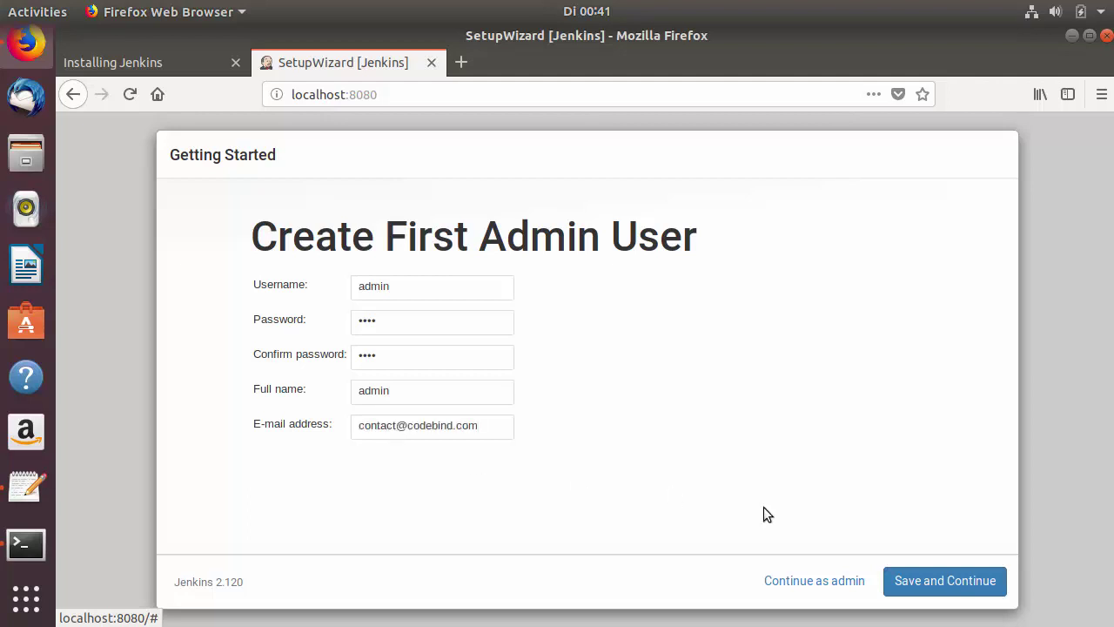
pyautogui.click(930, 587)
pyautogui.click(929, 587)
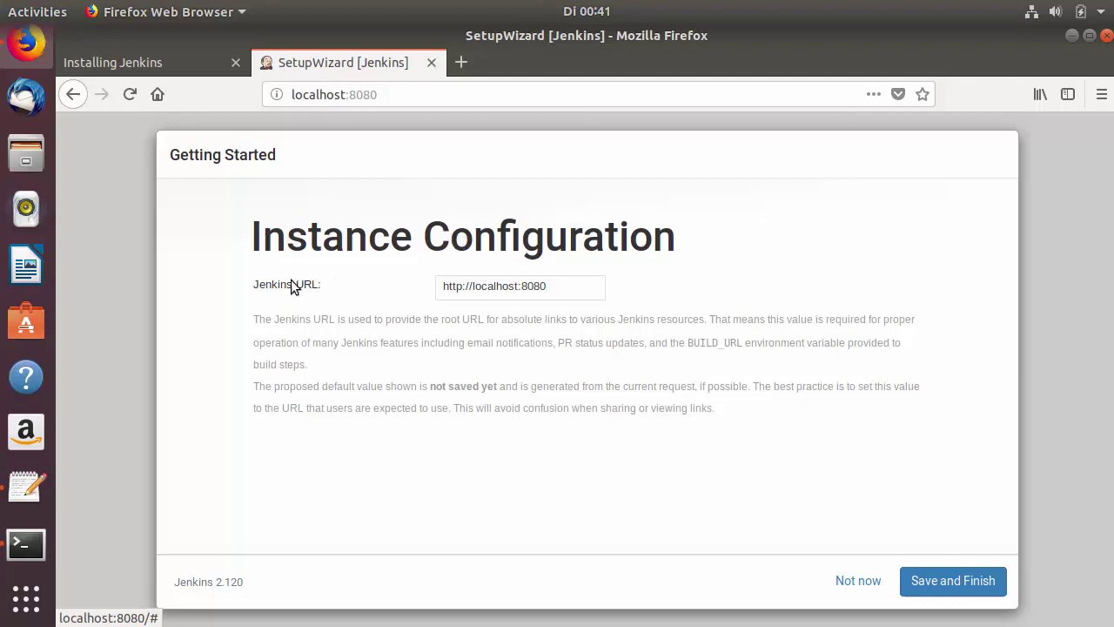
pyautogui.moveTo(564, 287); pyautogui.dragTo(444, 291)
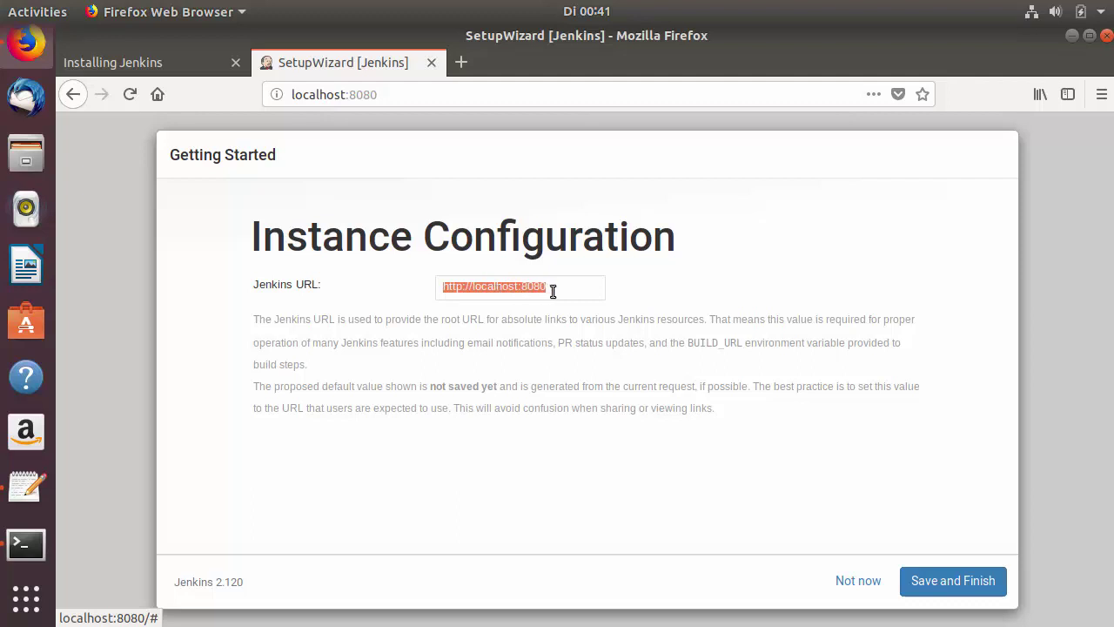
pyautogui.click(582, 364)
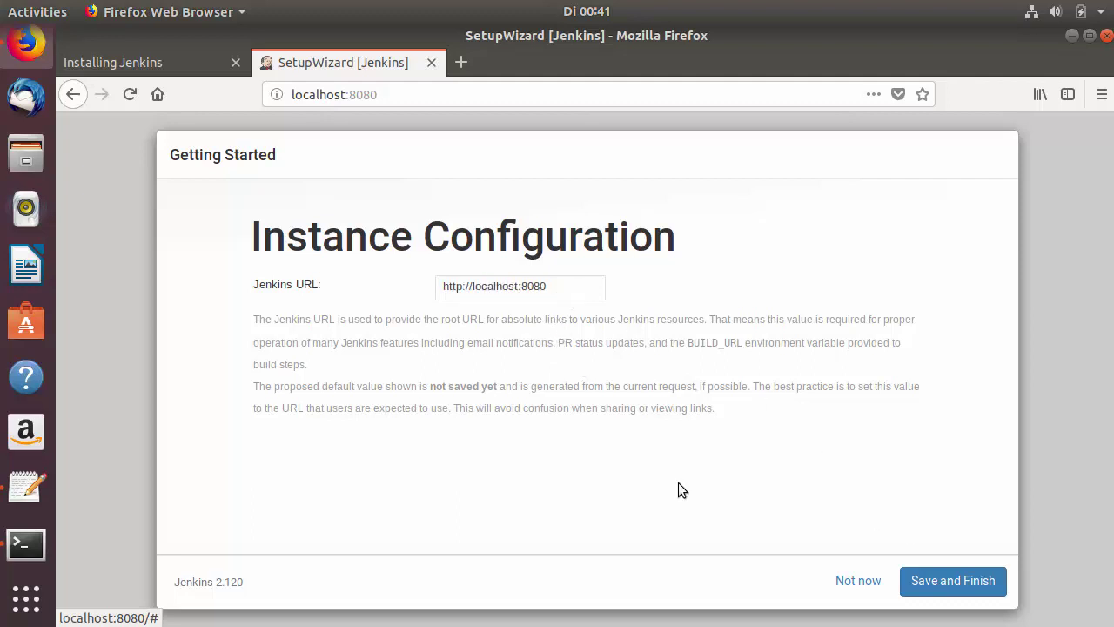
pyautogui.click(929, 580)
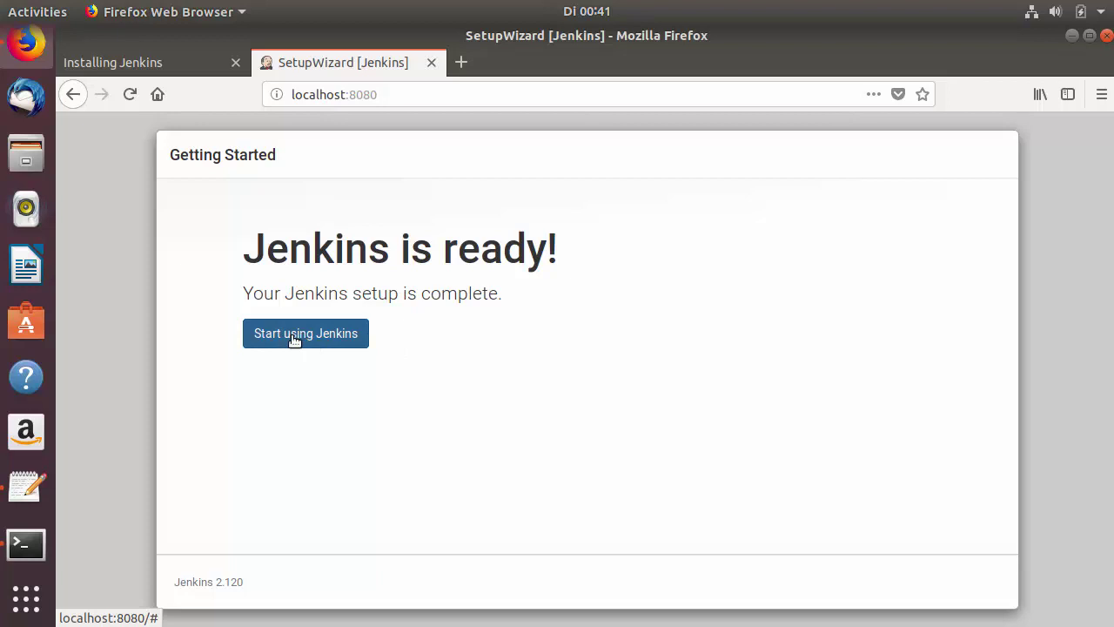
pyautogui.click(341, 339)
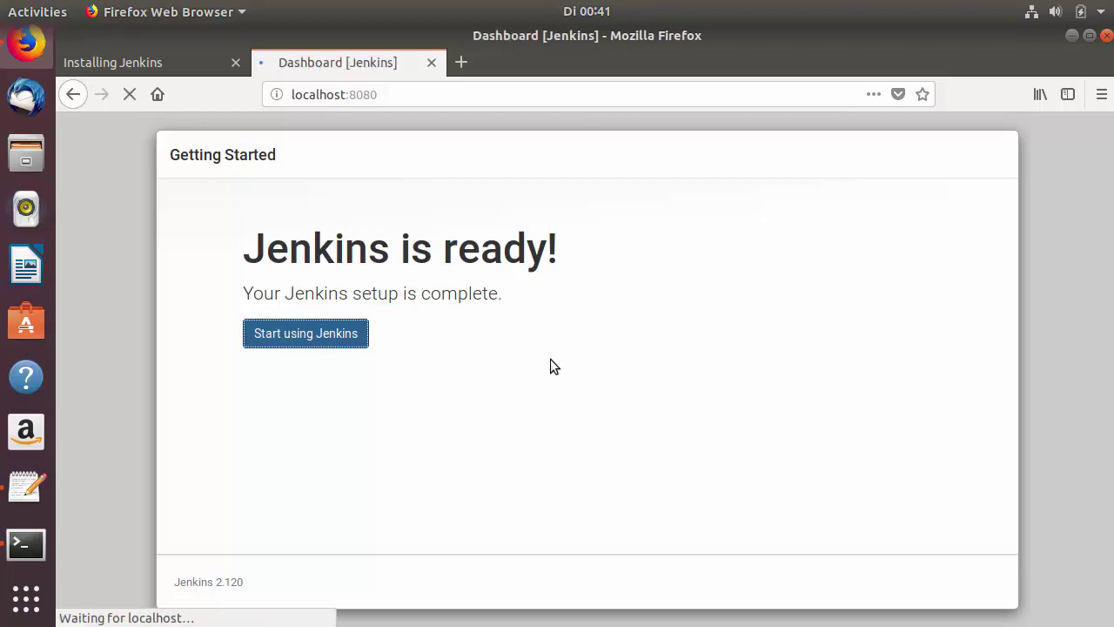